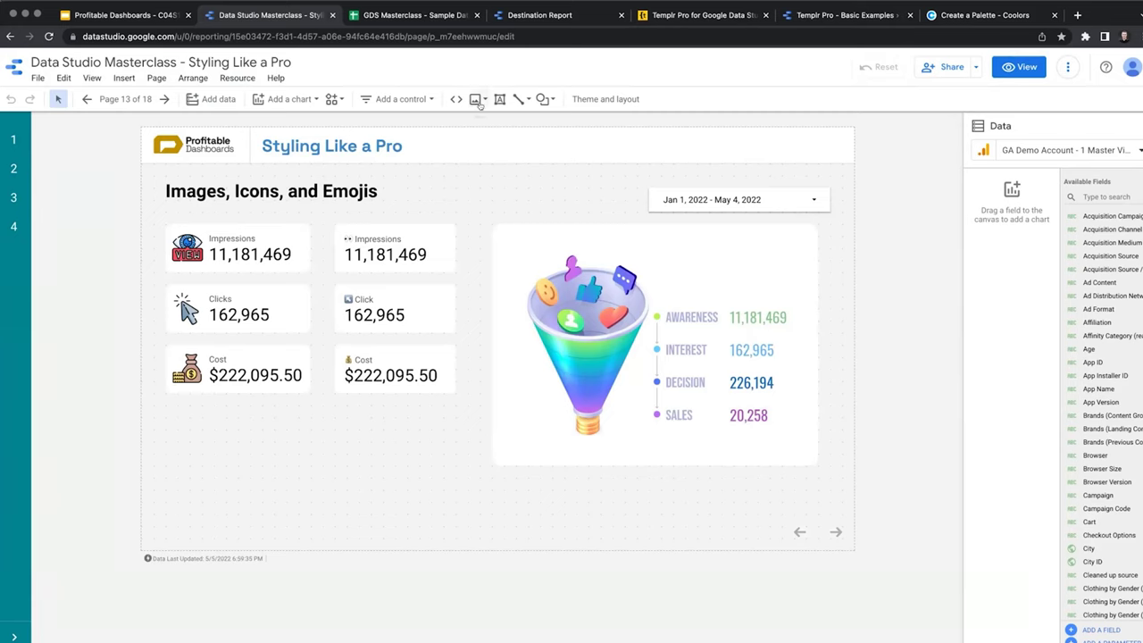
# - Look over the Image insert options and the funnel image on the page
pyautogui.click(477, 100)
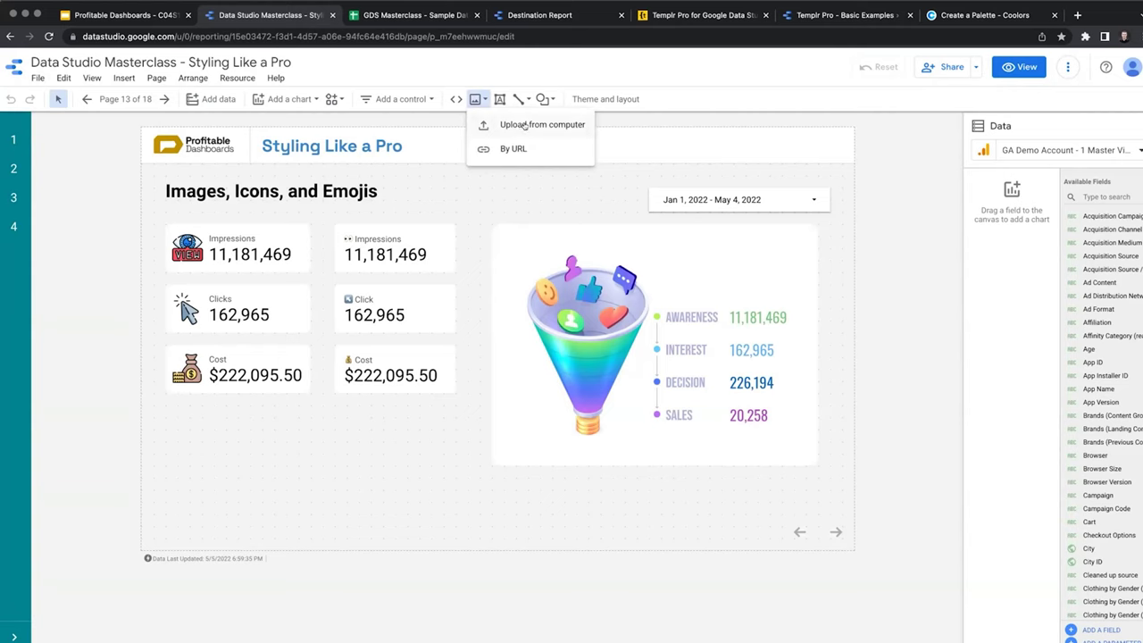
pyautogui.click(603, 335)
pyautogui.click(581, 333)
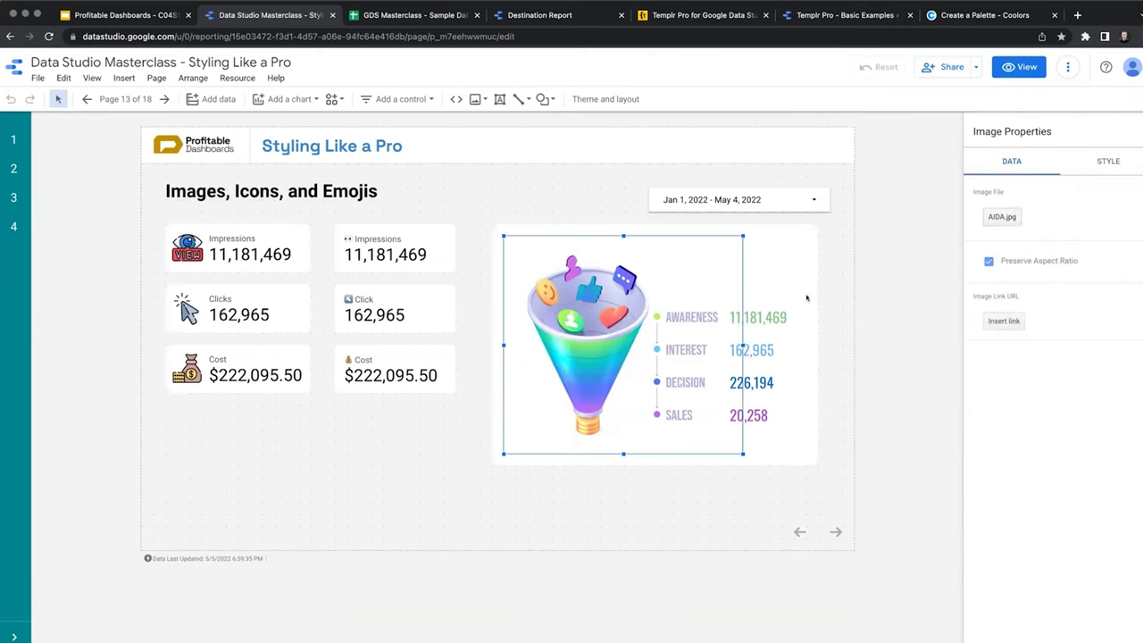
pyautogui.click(477, 328)
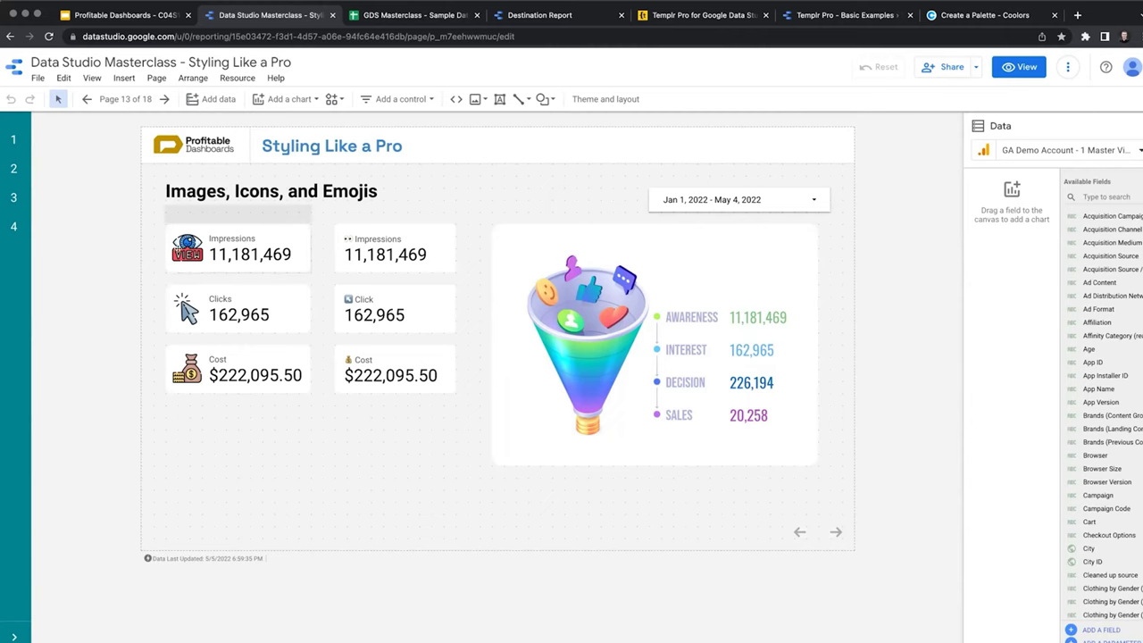
# - Check the eye and pointer icons on the Impressions and Clicks cards, then start a blank browser tab
pyautogui.click(185, 266)
pyautogui.click(185, 309)
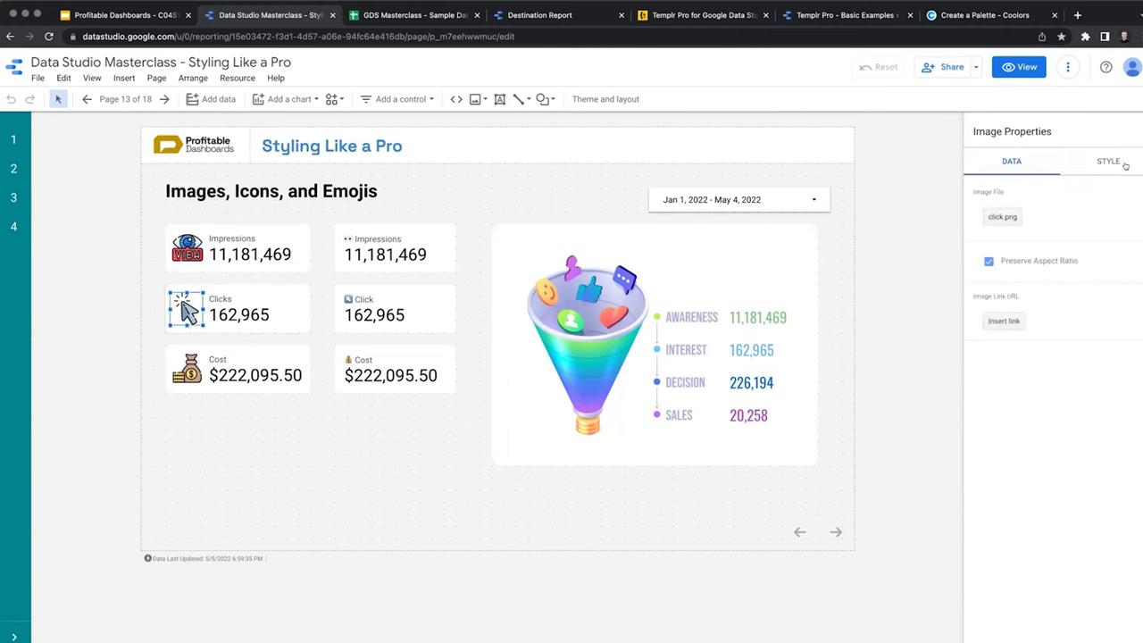
pyautogui.click(1077, 15)
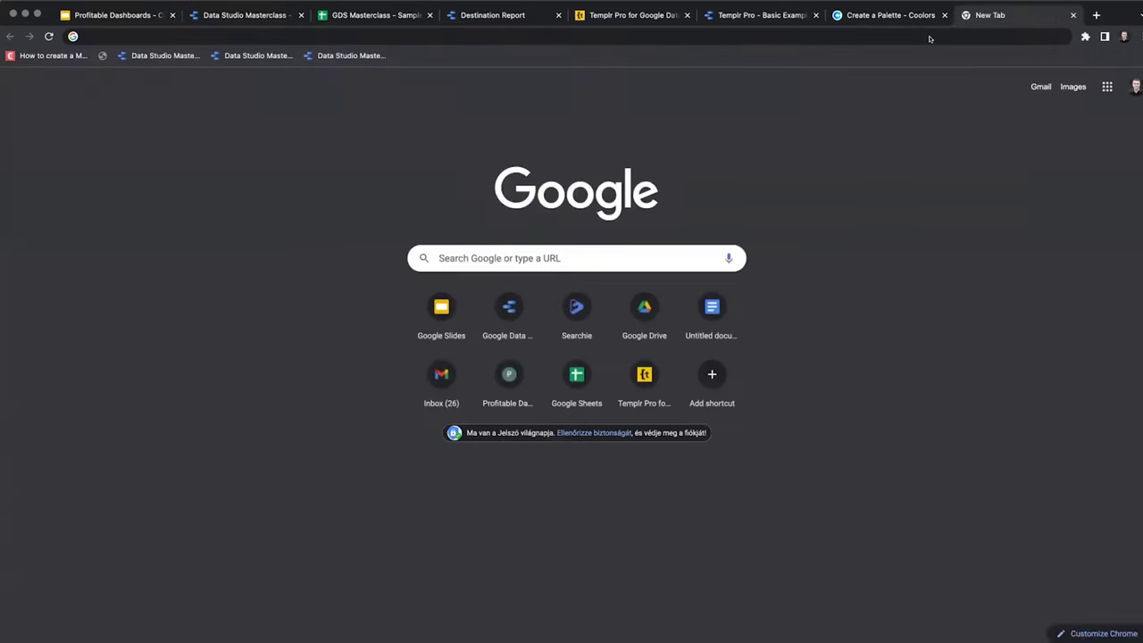
# - Load flaticon.com, dismiss its sign-in and cookie prompts, and return to the Data Studio report
pyautogui.write('flaticon')
pyautogui.press('Return')
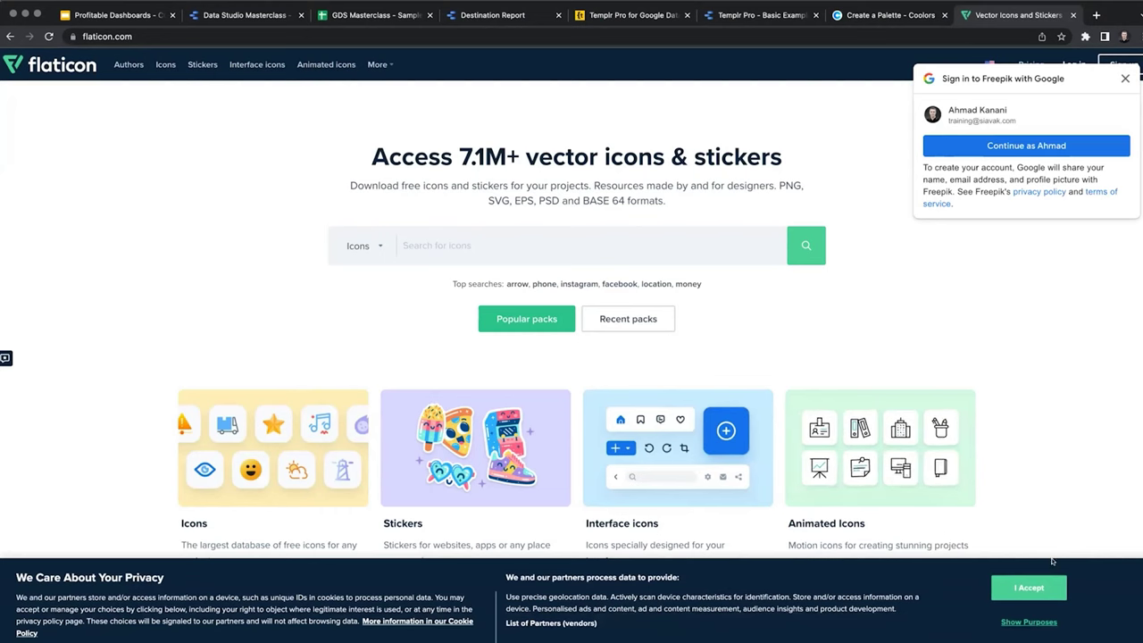
pyautogui.click(1127, 79)
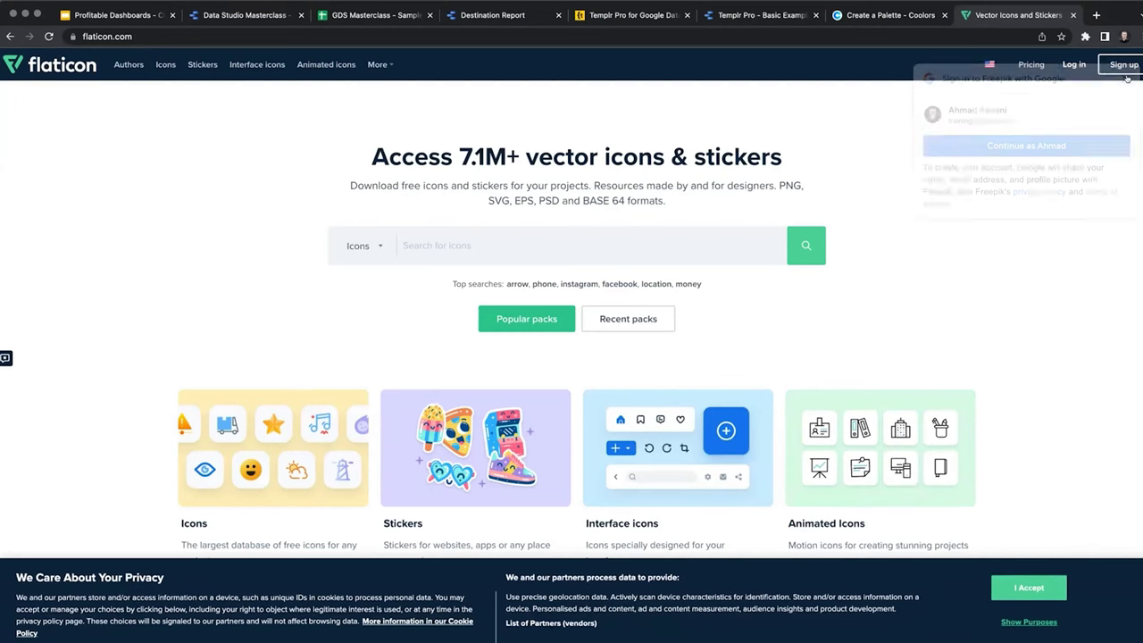
pyautogui.click(1029, 588)
pyautogui.press('super+2')
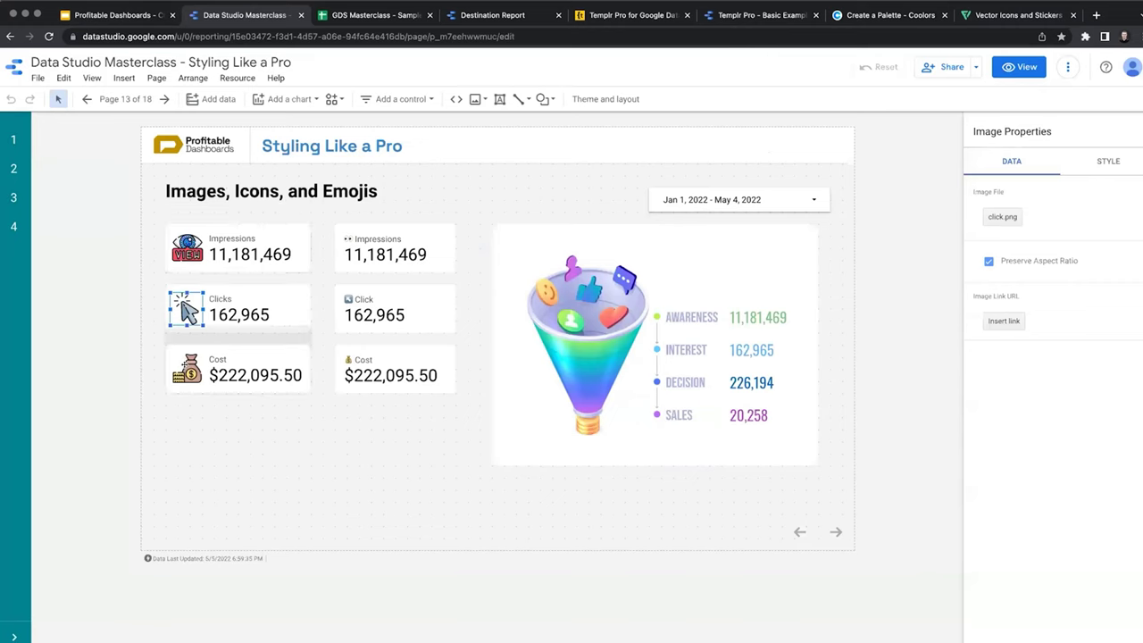
# - Select the eyes-emoji Impressions scorecard and show its DATA settings
pyautogui.click(187, 439)
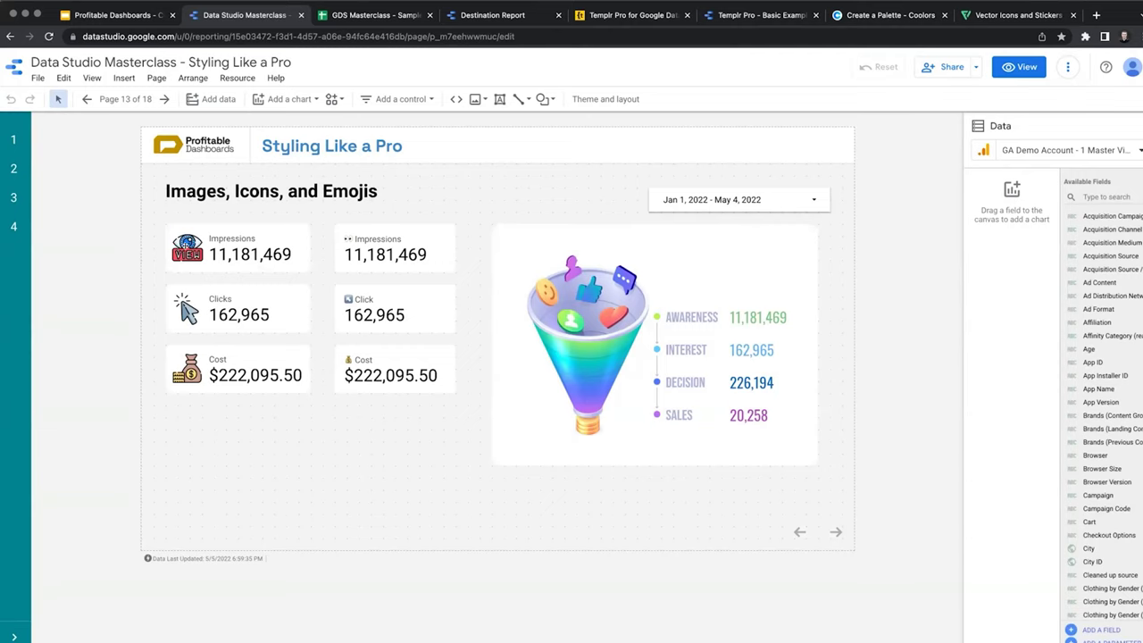
pyautogui.click(185, 245)
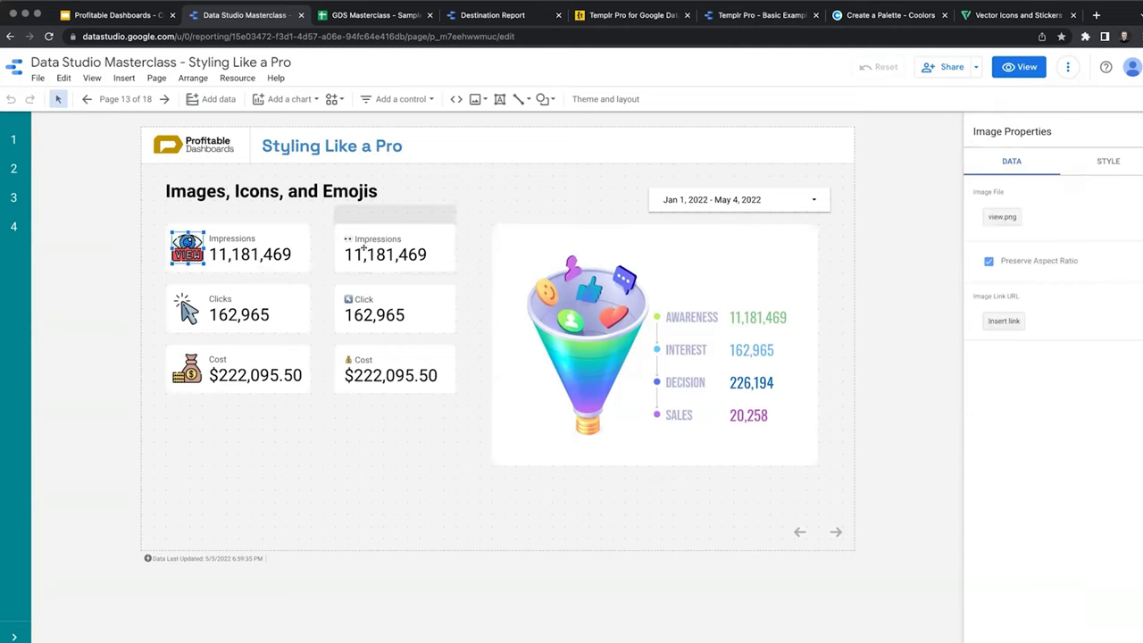
pyautogui.click(361, 241)
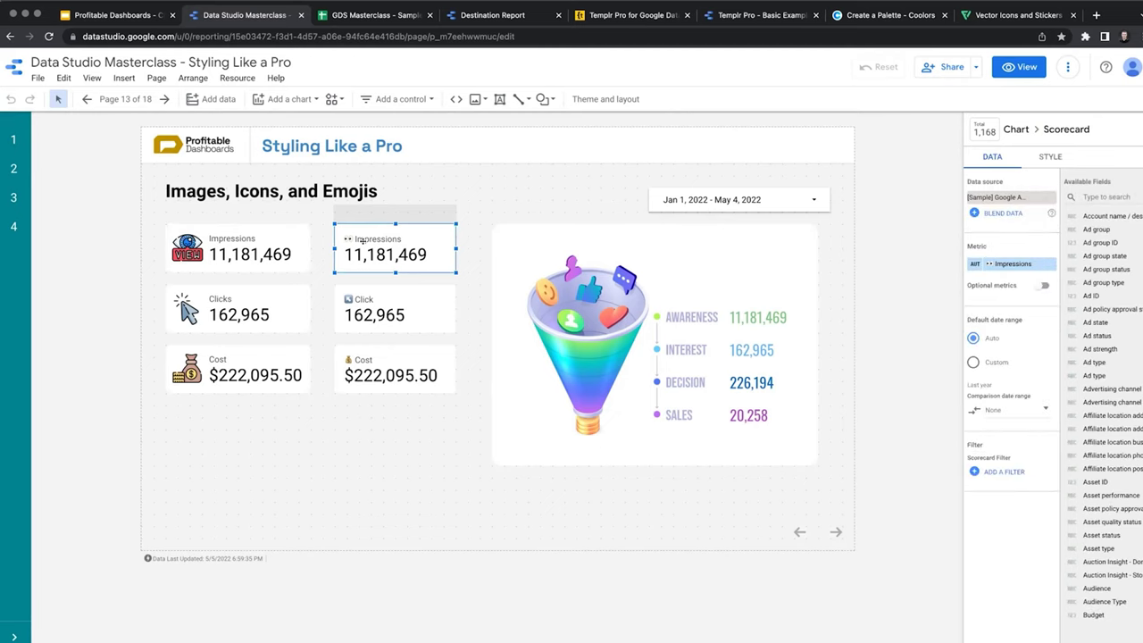
pyautogui.click(278, 179)
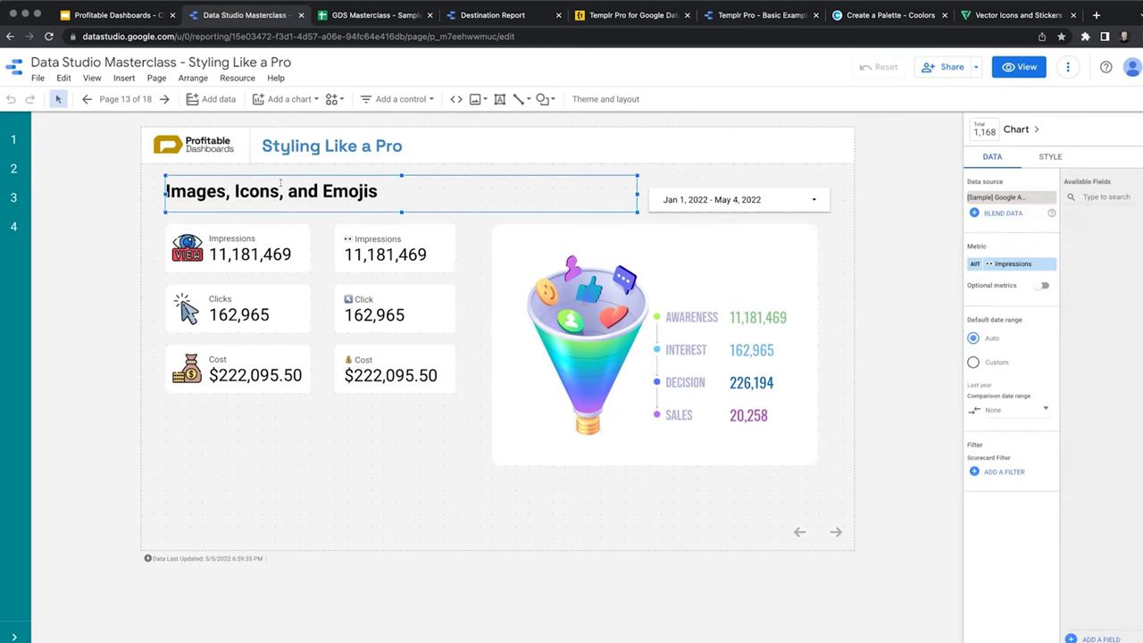
pyautogui.click(378, 239)
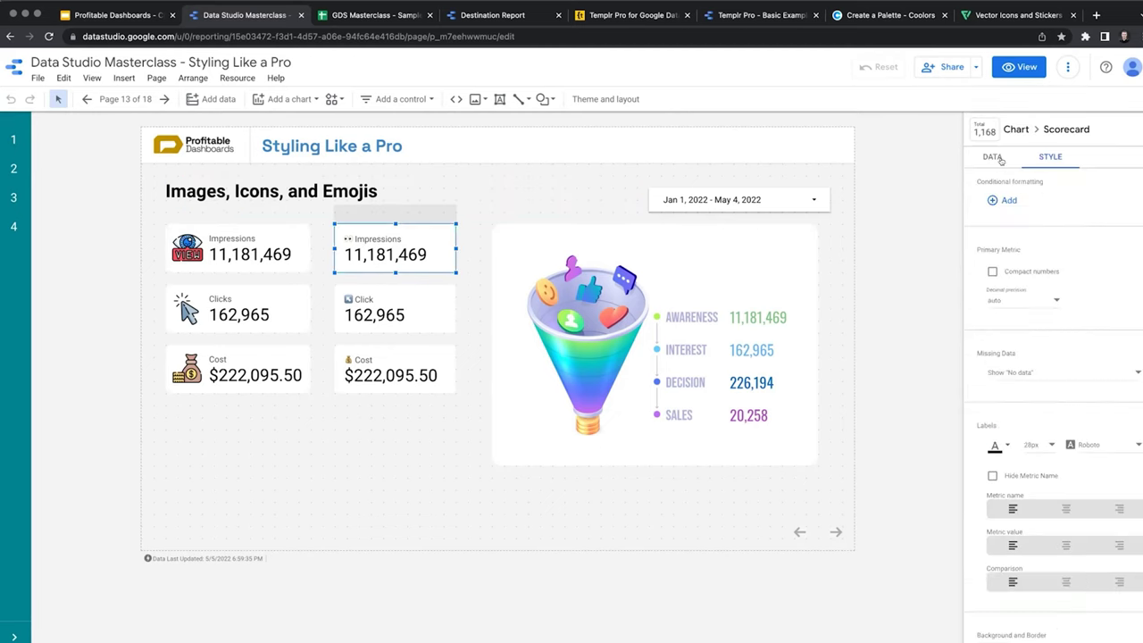
pyautogui.click(997, 157)
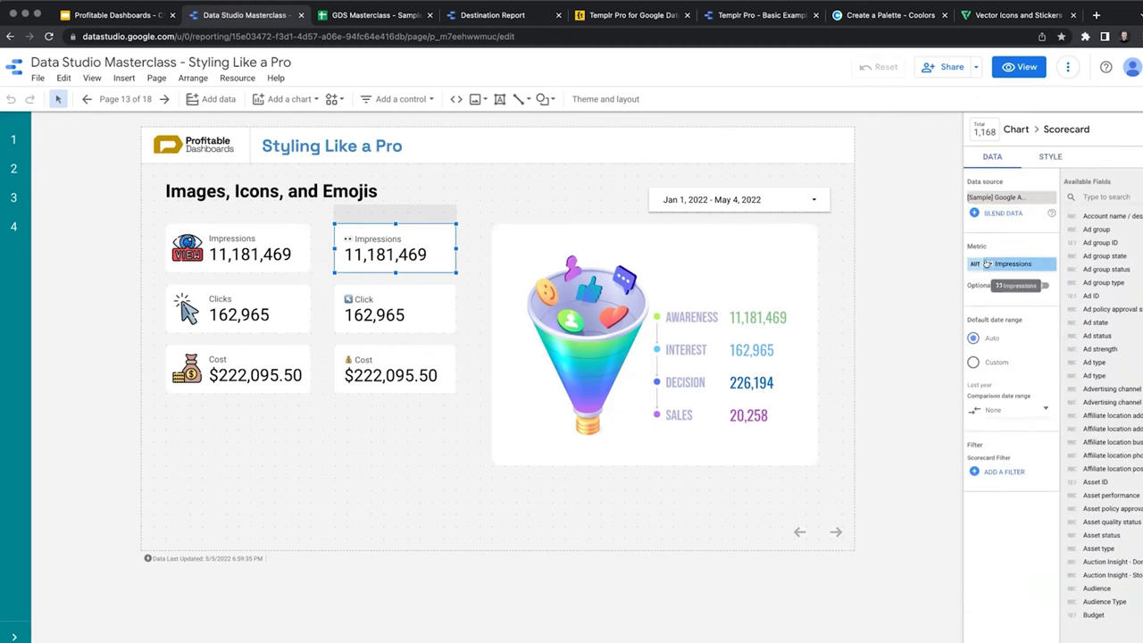
# - Try a trailing emoji on the Click metric name, then delete it and close the editor
pyautogui.click(975, 264)
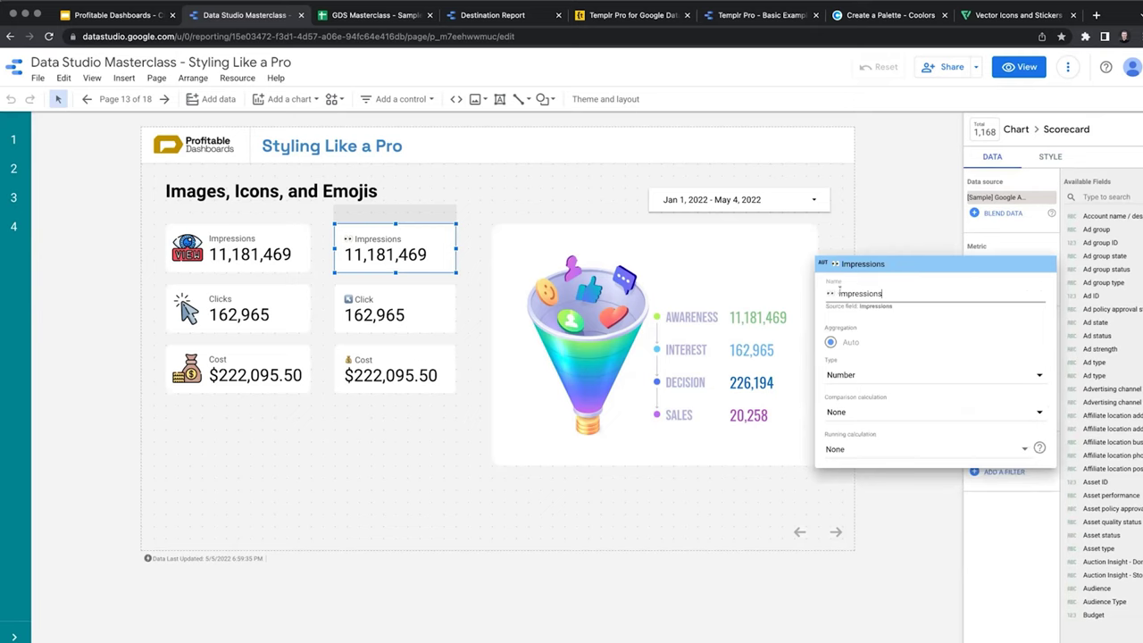
pyautogui.click(418, 305)
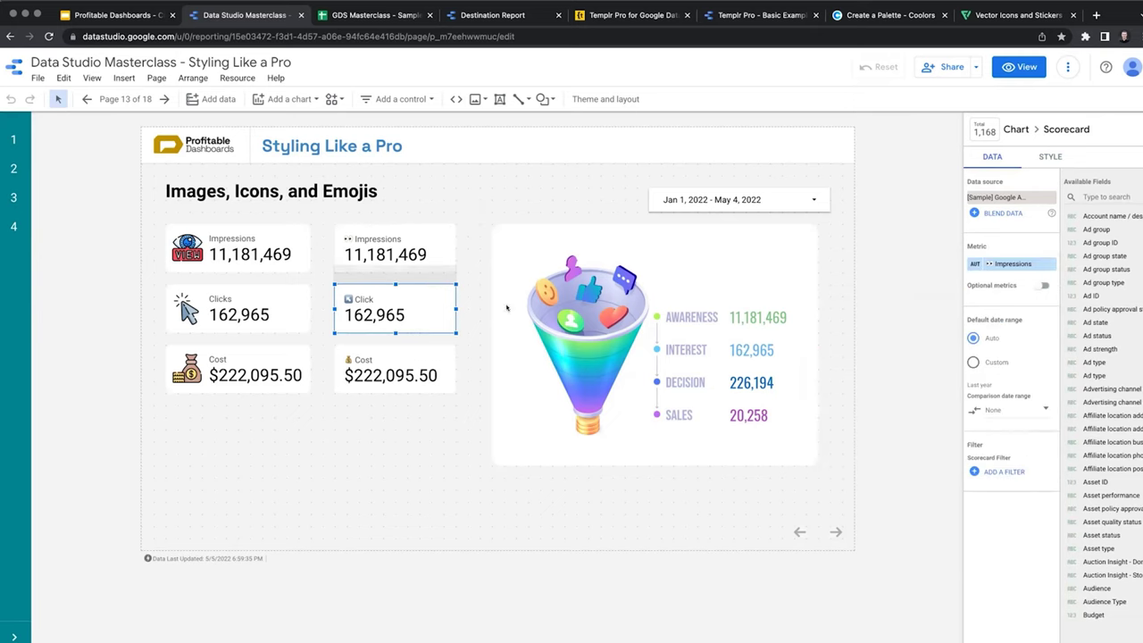
pyautogui.click(976, 265)
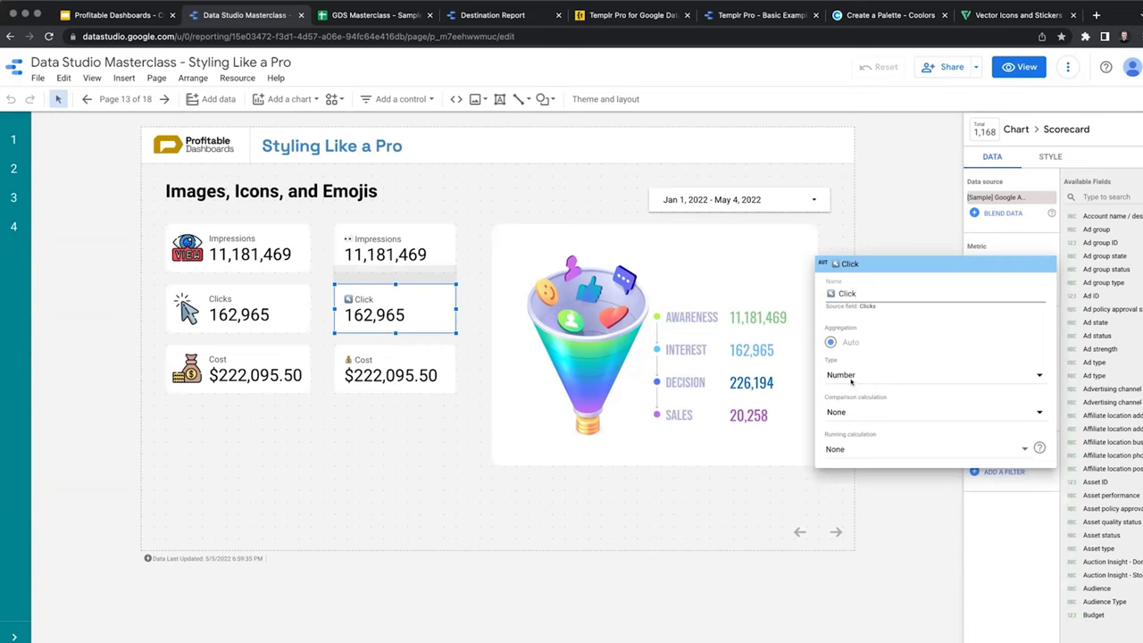
pyautogui.write('😎')
pyautogui.press('Left')
pyautogui.press('Delete')
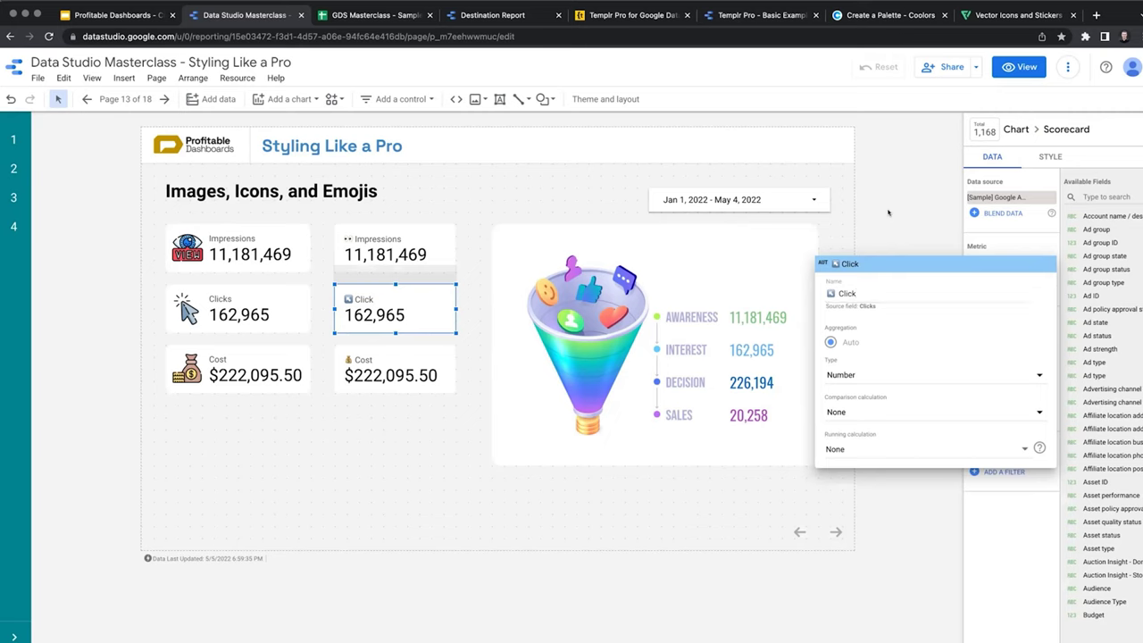
pyautogui.click(888, 215)
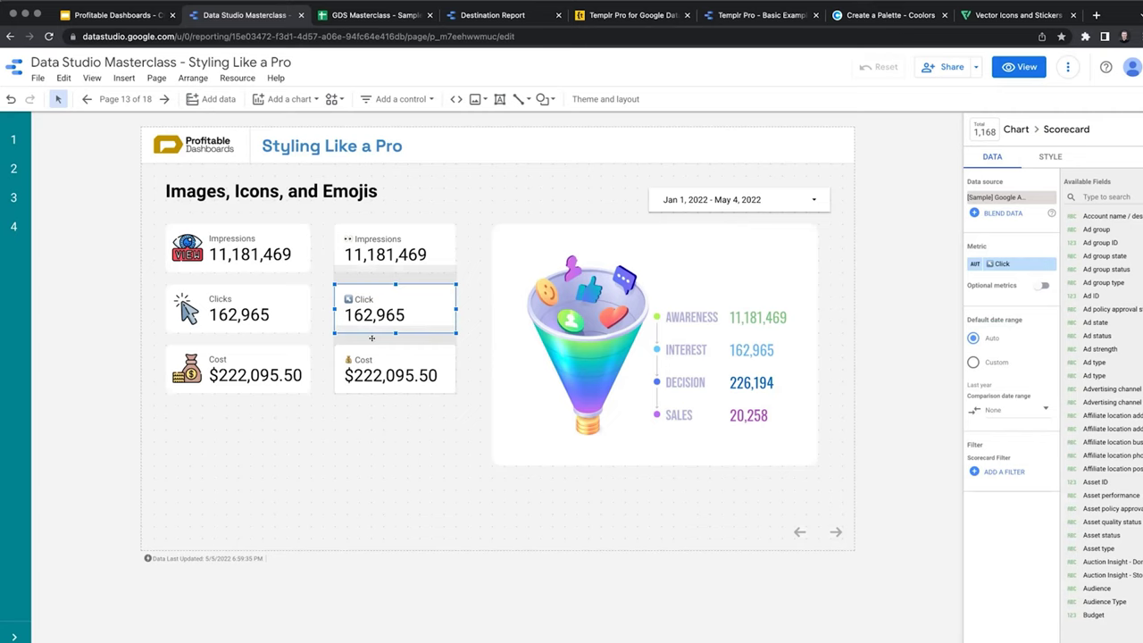
# - Hide the metric name on the 11,181,469 Awareness scorecard
pyautogui.click(611, 377)
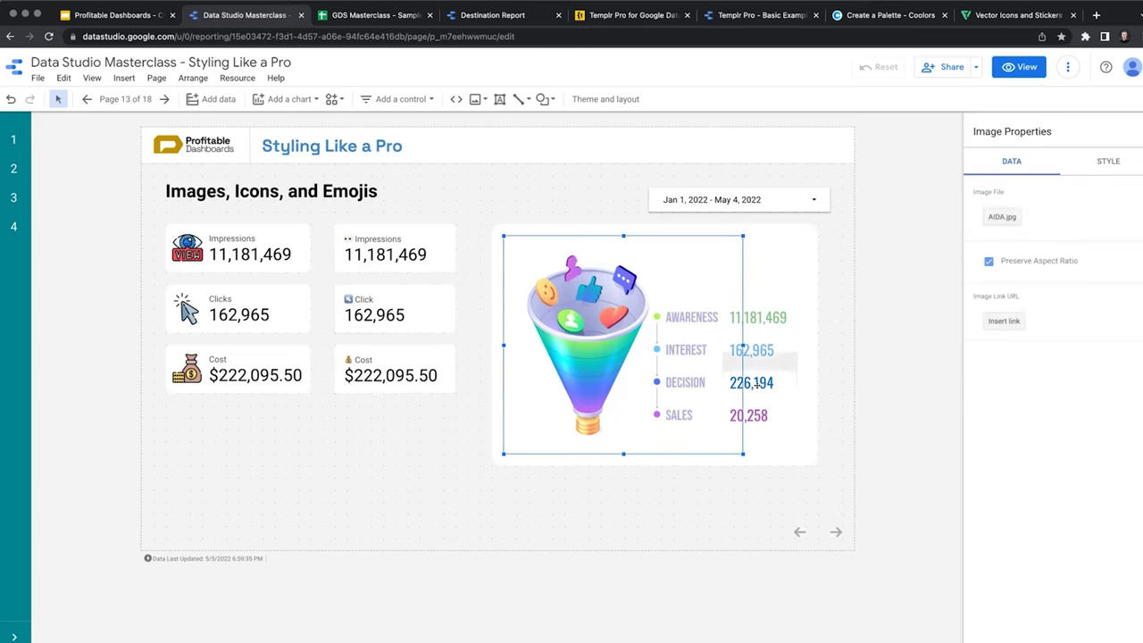
pyautogui.click(783, 309)
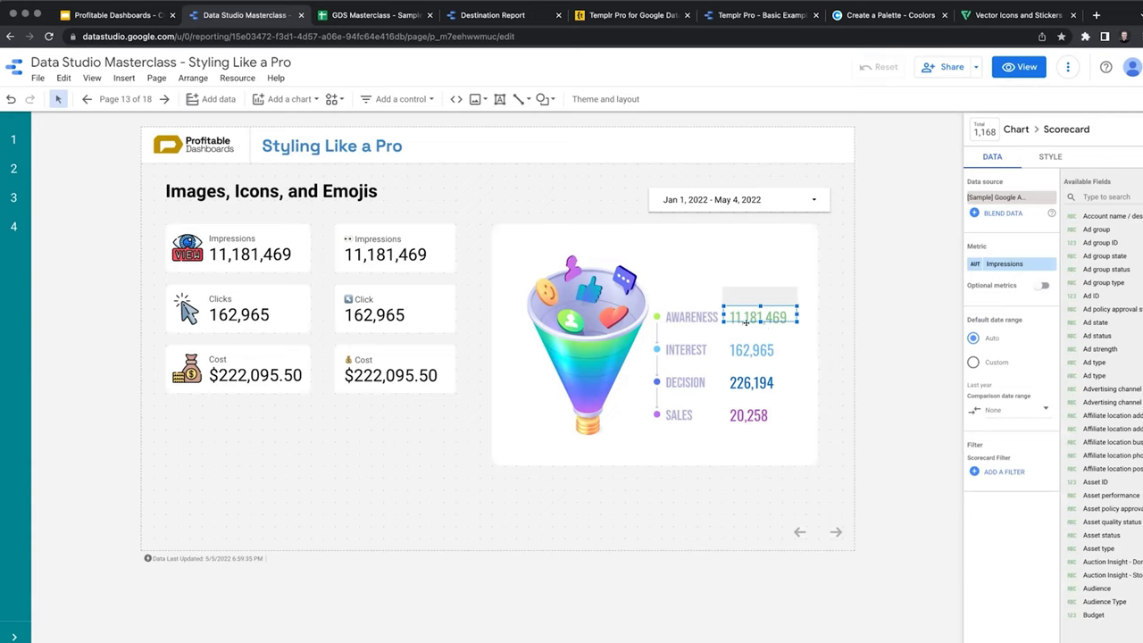
pyautogui.click(1058, 156)
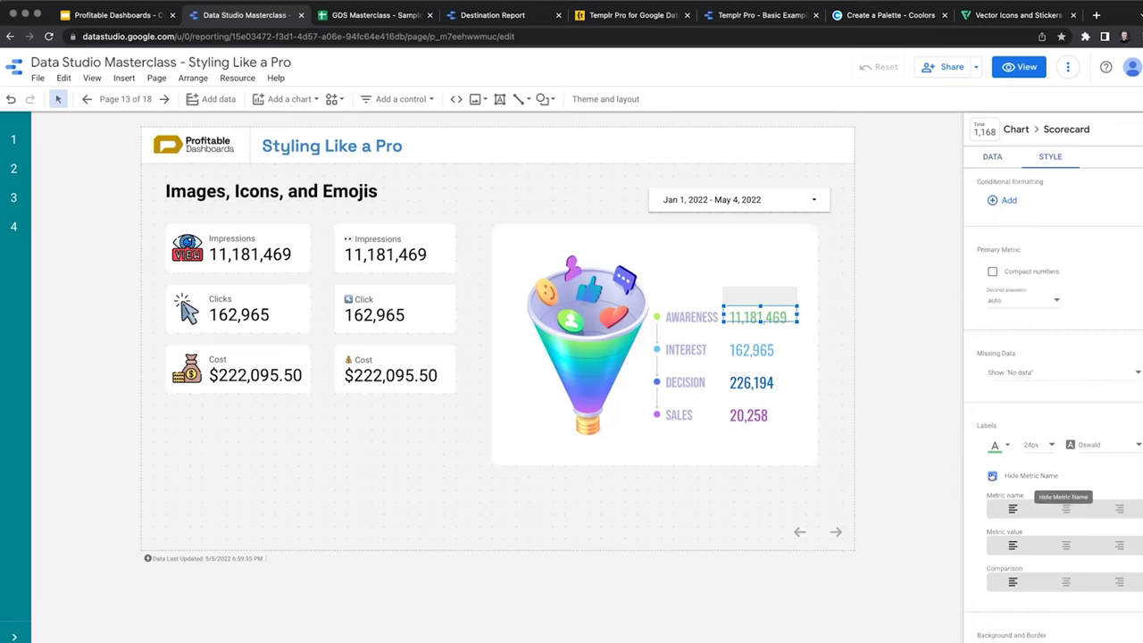
pyautogui.click(992, 475)
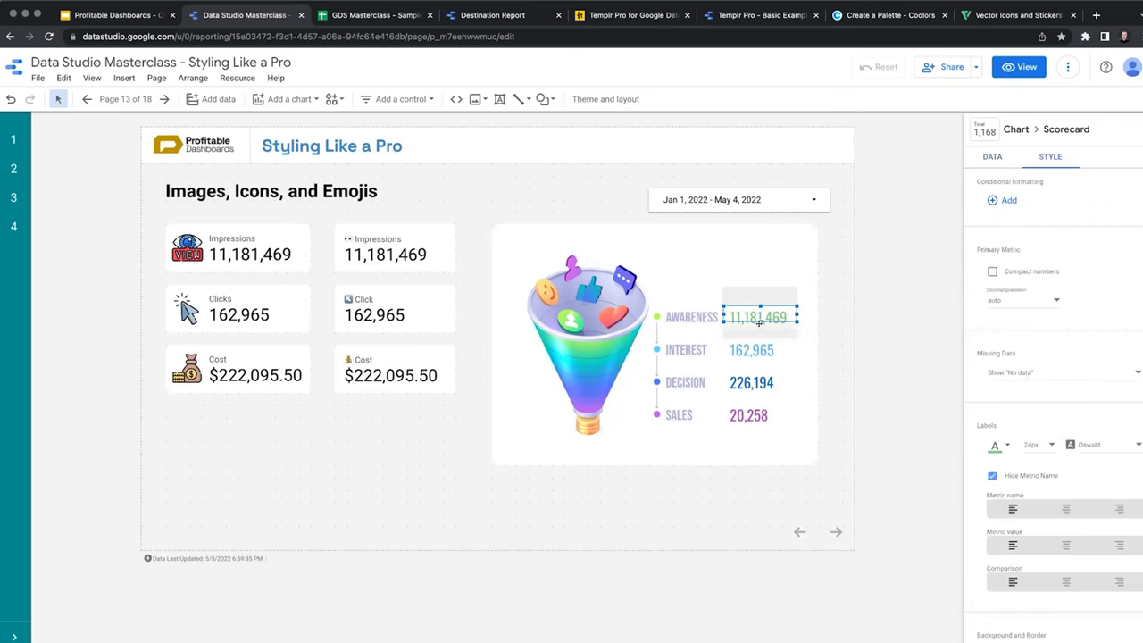
pyautogui.click(854, 432)
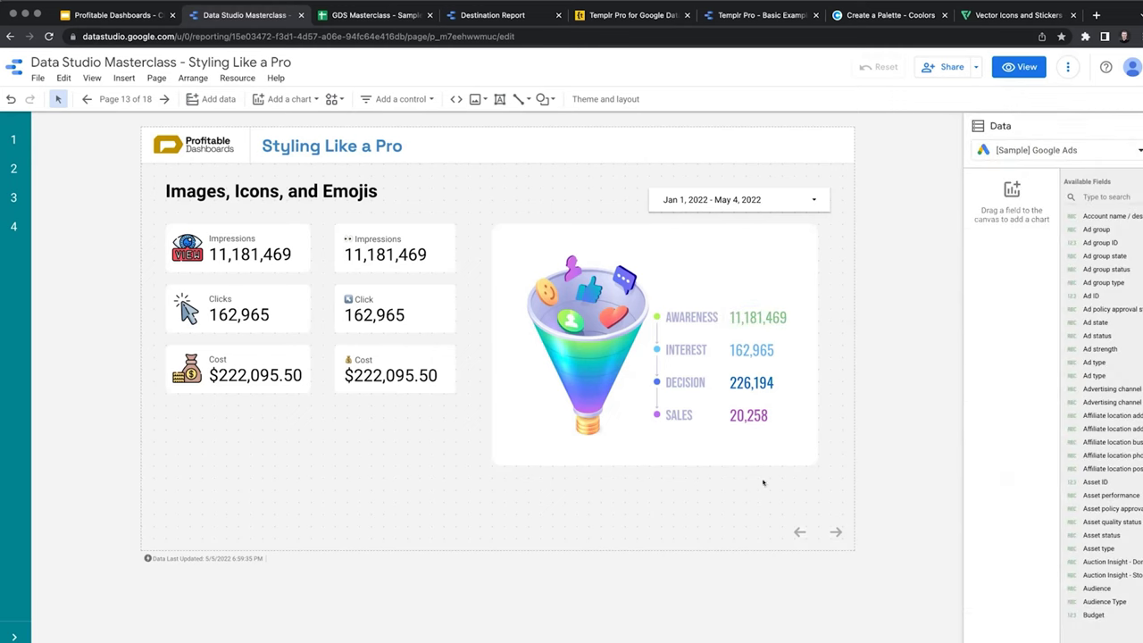
# - Inspect the other funnel scorecards, including Sales, and the funnel image
pyautogui.click(784, 350)
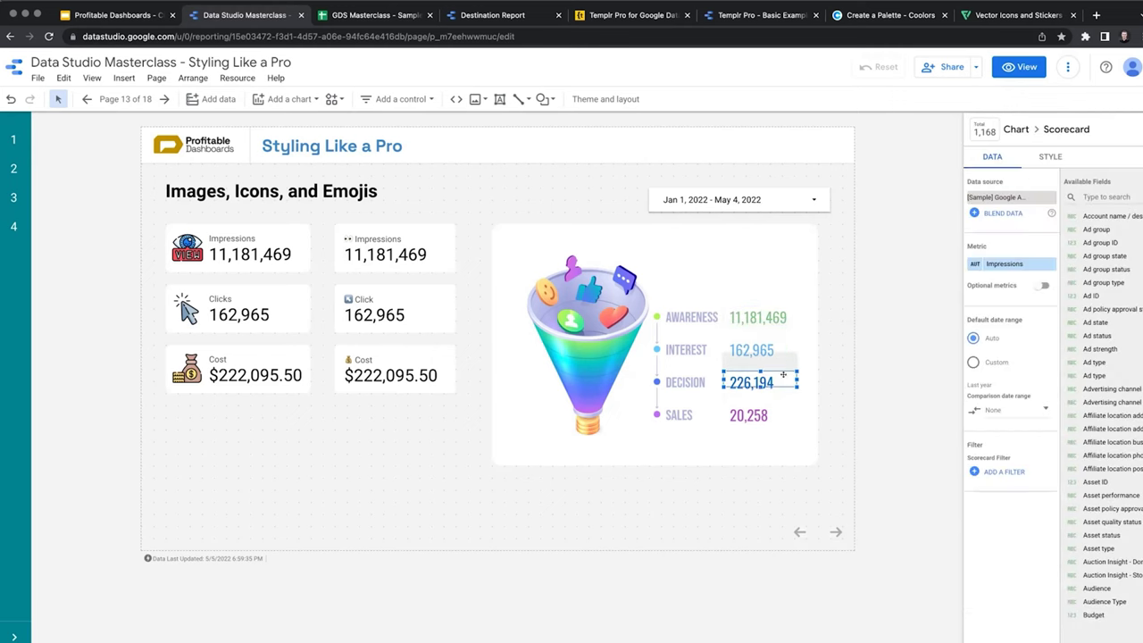
pyautogui.click(778, 407)
pyautogui.click(698, 403)
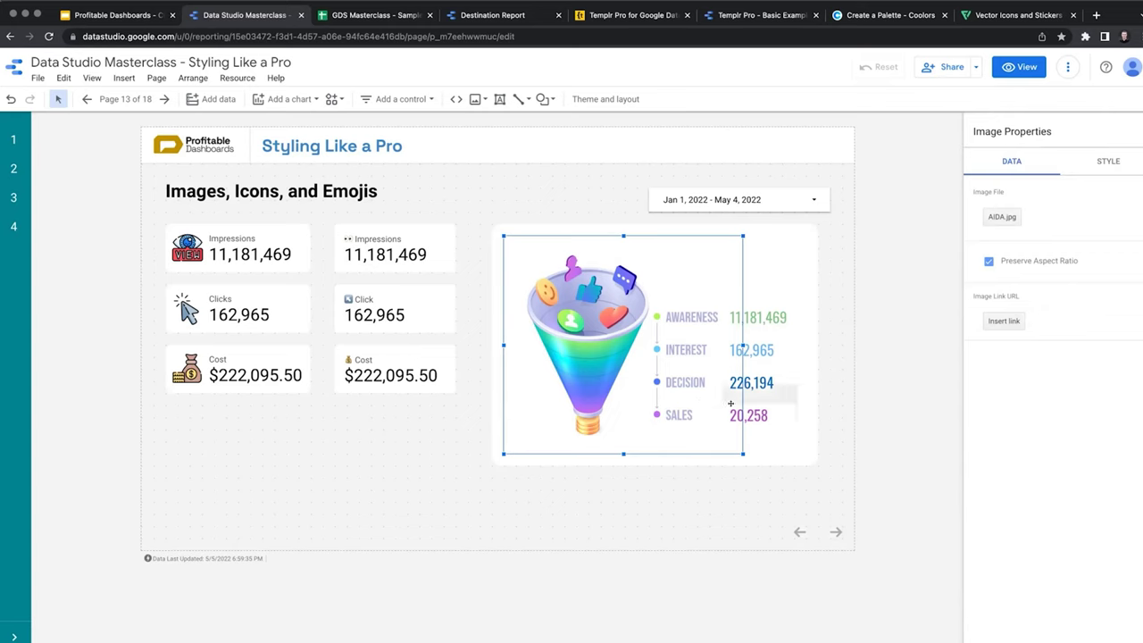
pyautogui.press('Escape')
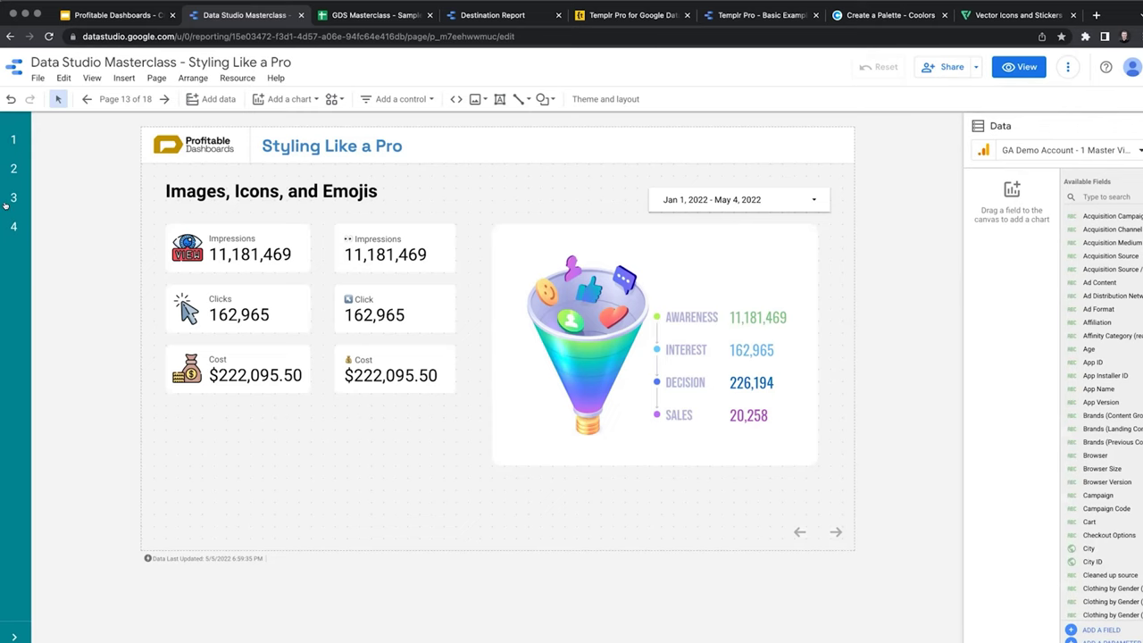
# - Navigate to the External Annotation page under Effective Communication
pyautogui.click(14, 226)
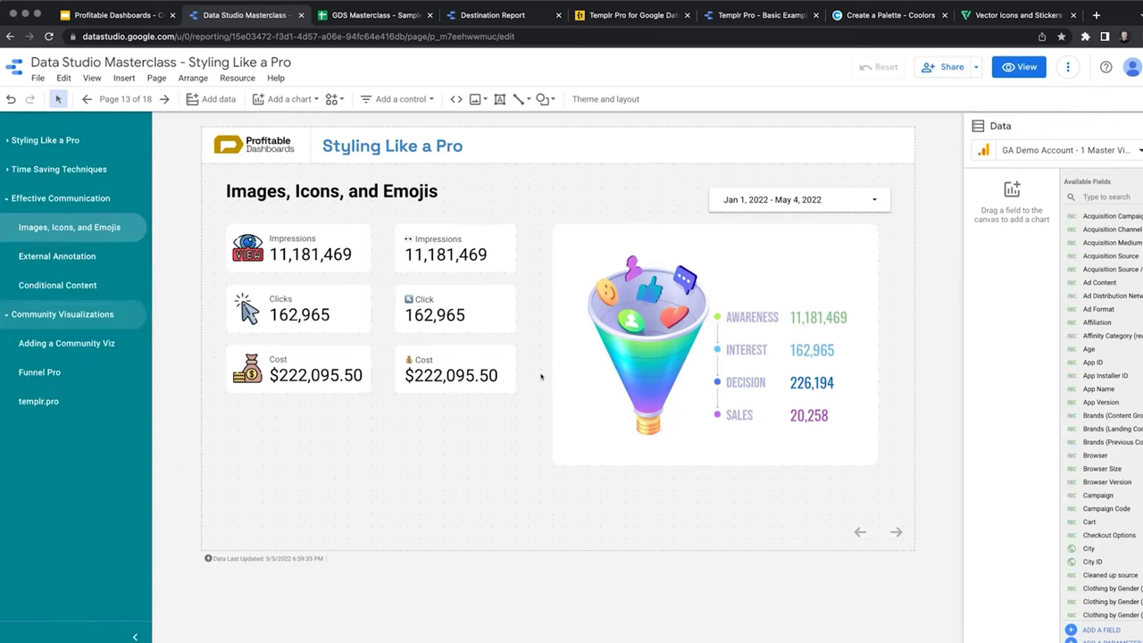
pyautogui.click(6, 197)
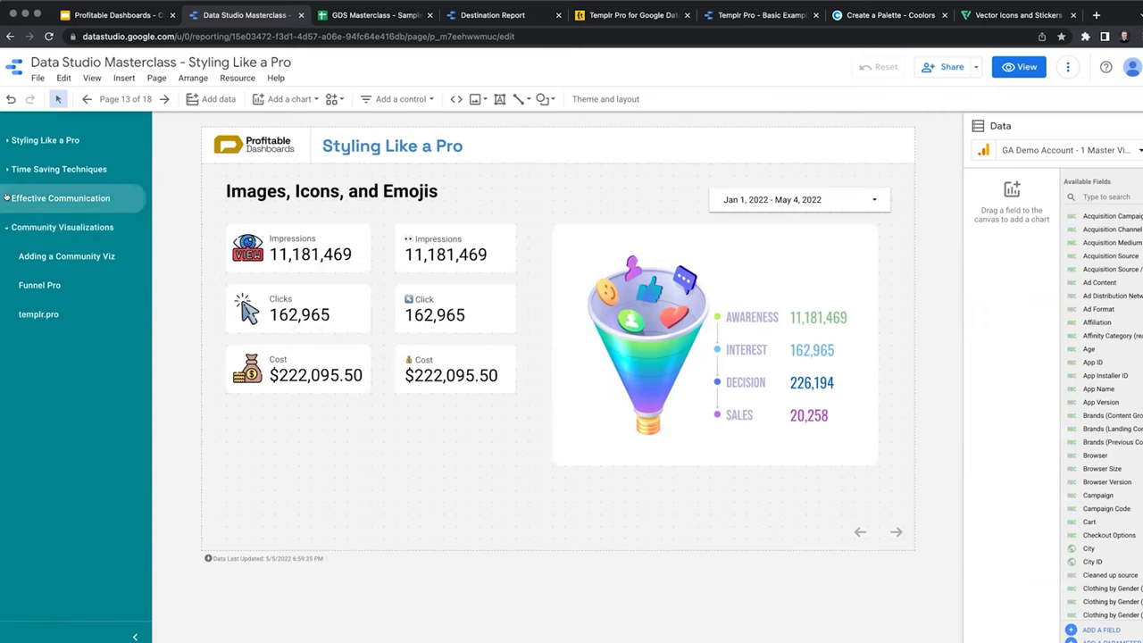
pyautogui.click(7, 198)
pyautogui.click(57, 256)
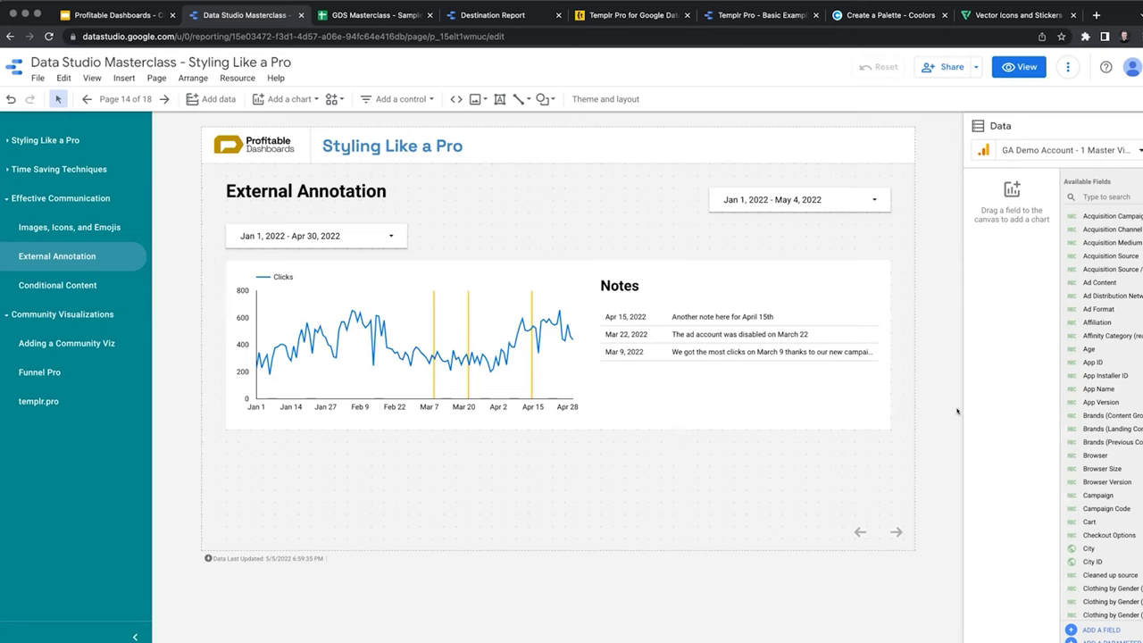
# - In View mode, set the chart's date range to Jan 1 – Mar 31, 2022, then go to the source sheet
pyautogui.click(1023, 68)
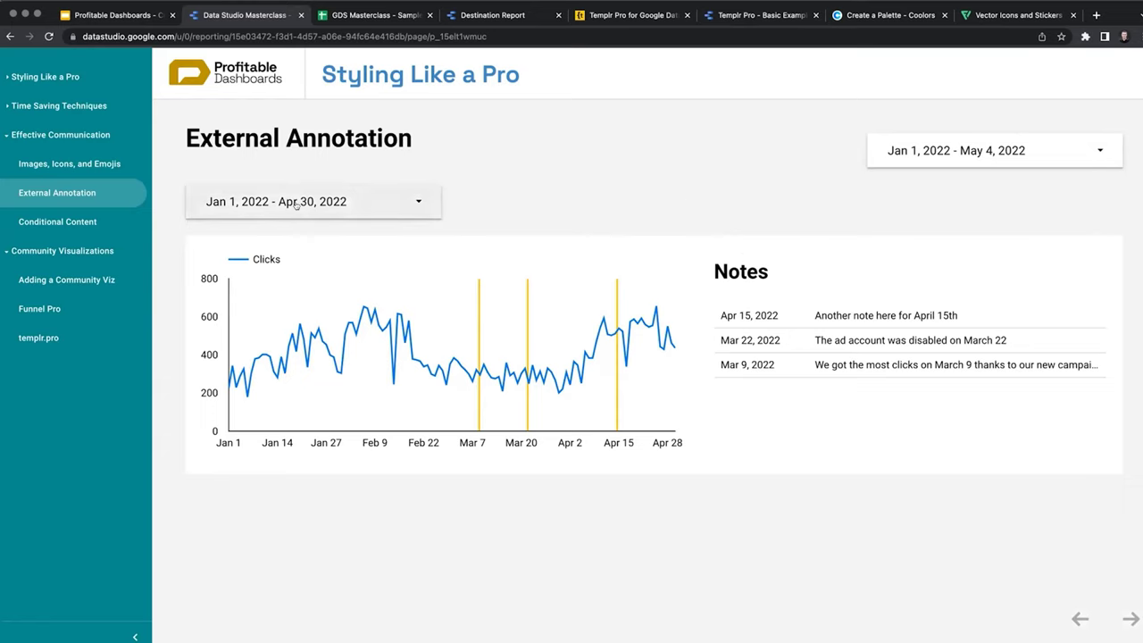
pyautogui.click(416, 203)
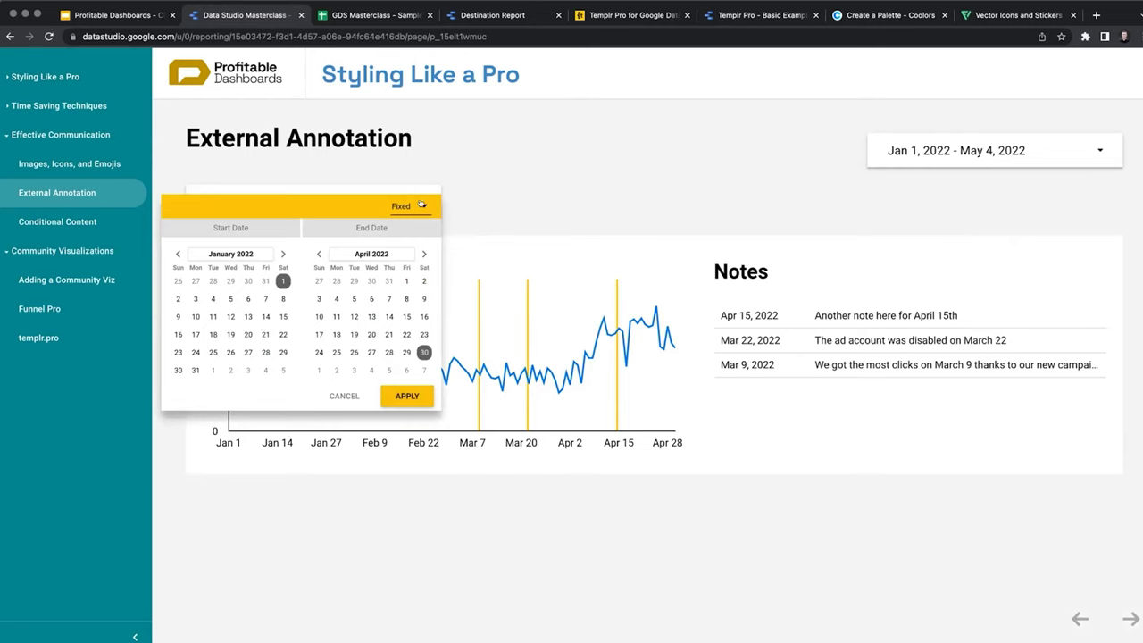
pyautogui.click(387, 280)
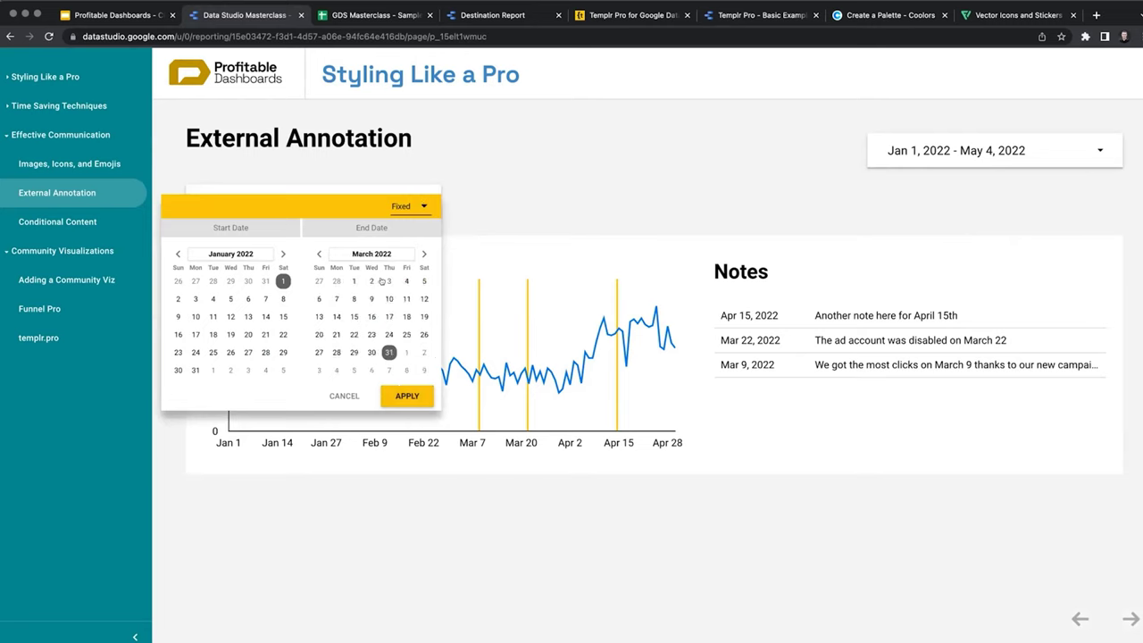
pyautogui.click(408, 395)
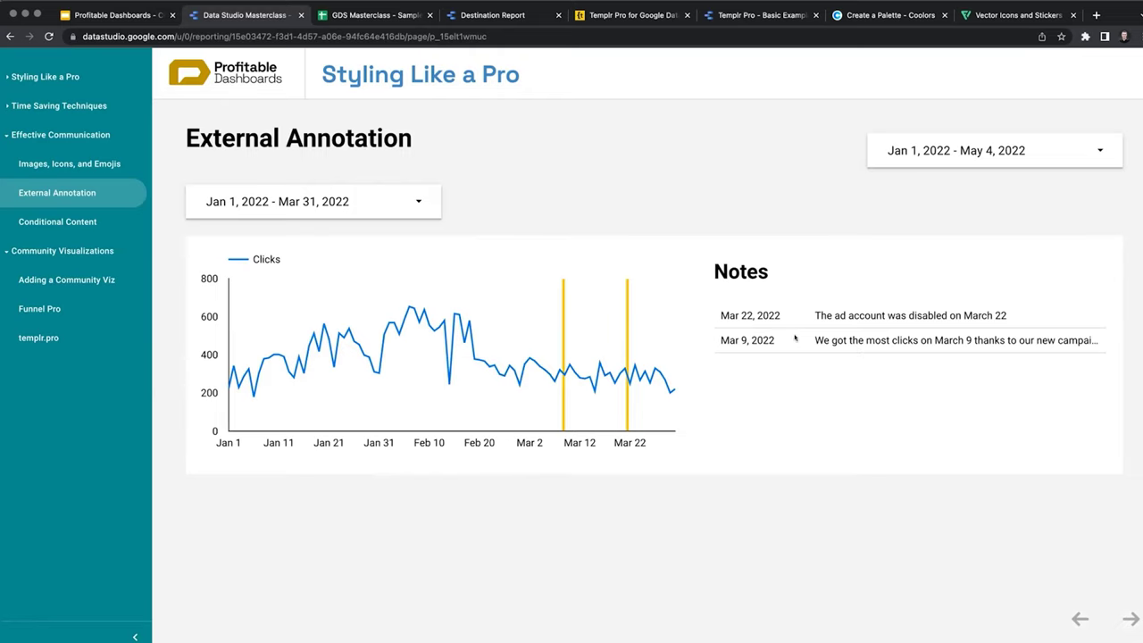
pyautogui.click(393, 15)
# - Check the Date and Comment headers in the Comments by Date sheet, then return to the report
pyautogui.click(324, 269)
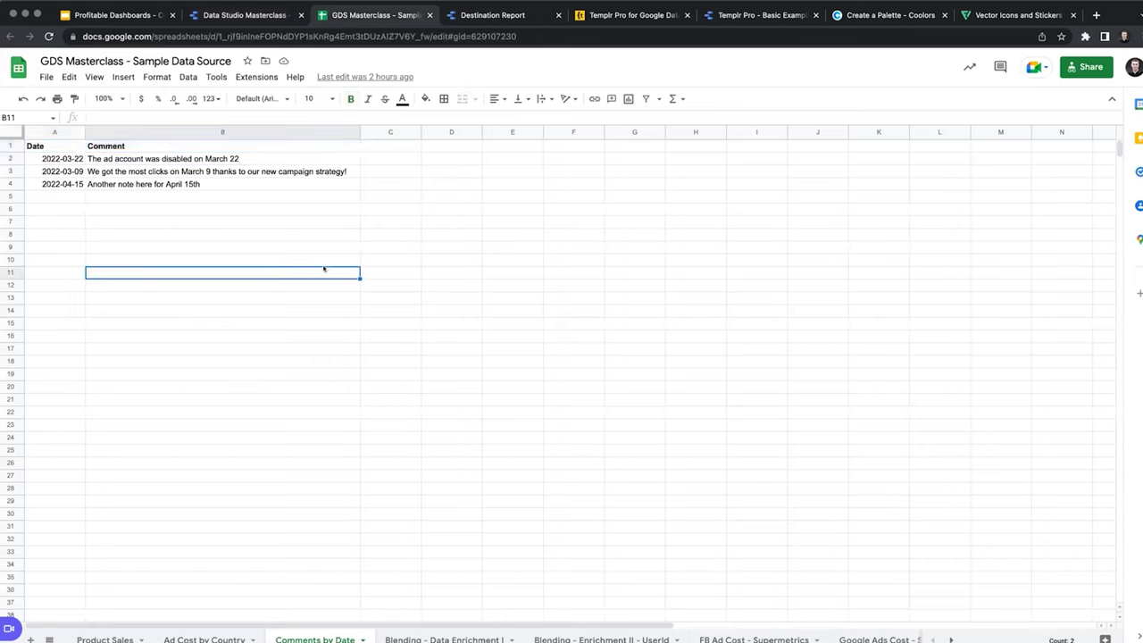
pyautogui.click(44, 144)
pyautogui.click(138, 146)
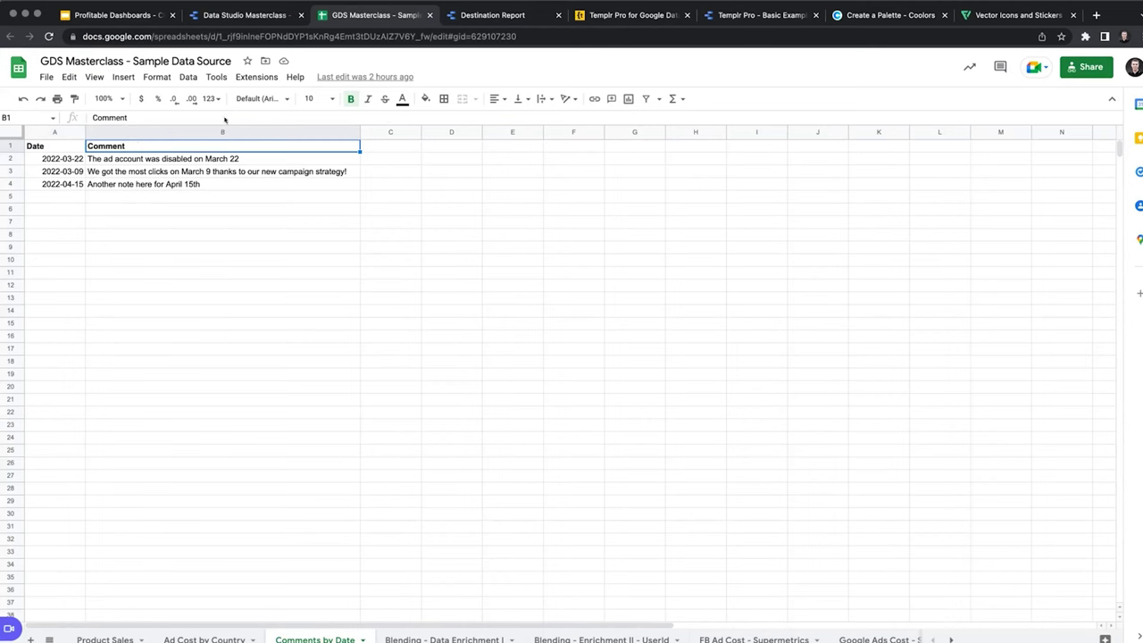
pyautogui.click(242, 15)
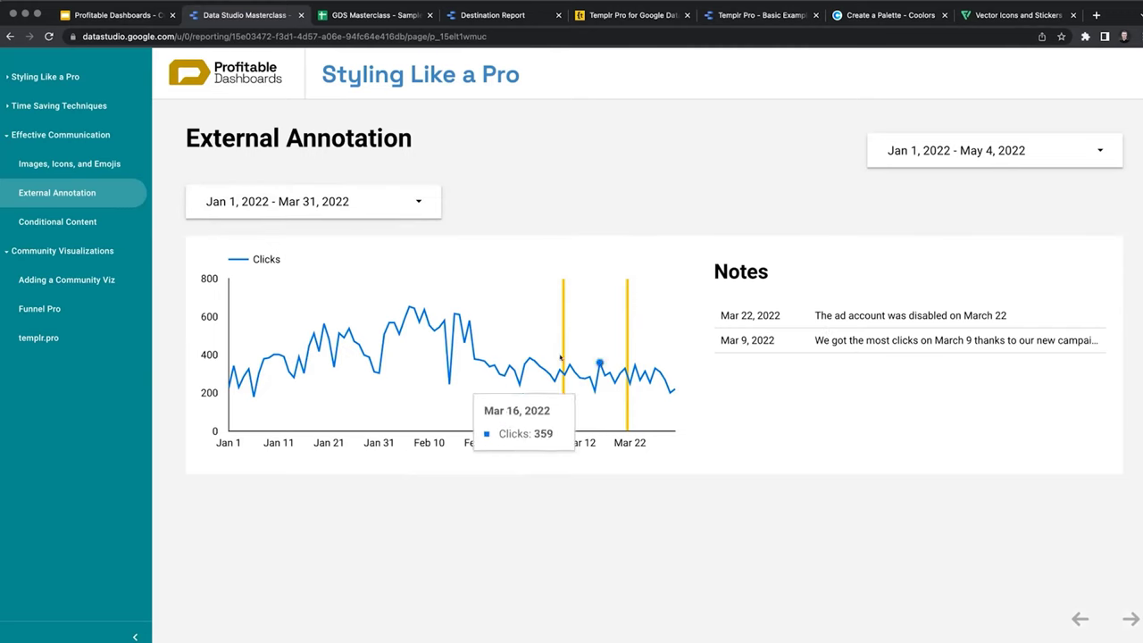
# - Return to edit mode and move the annotated clicks chart down below the card
pyautogui.moveTo(988, 87)
pyautogui.click(1019, 67)
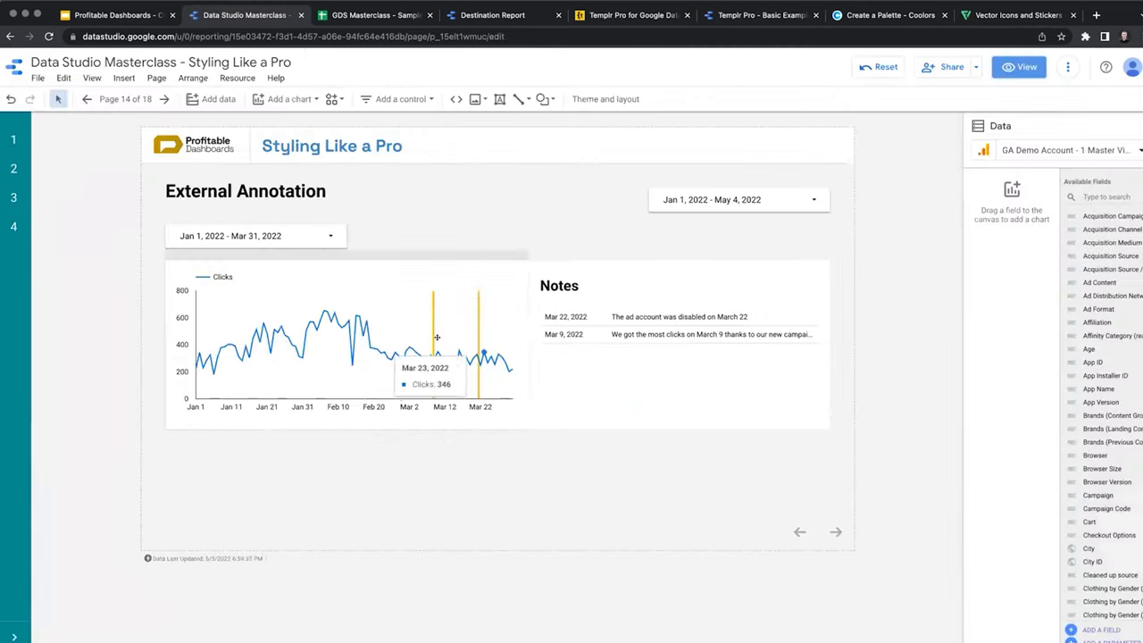
pyautogui.click(397, 329)
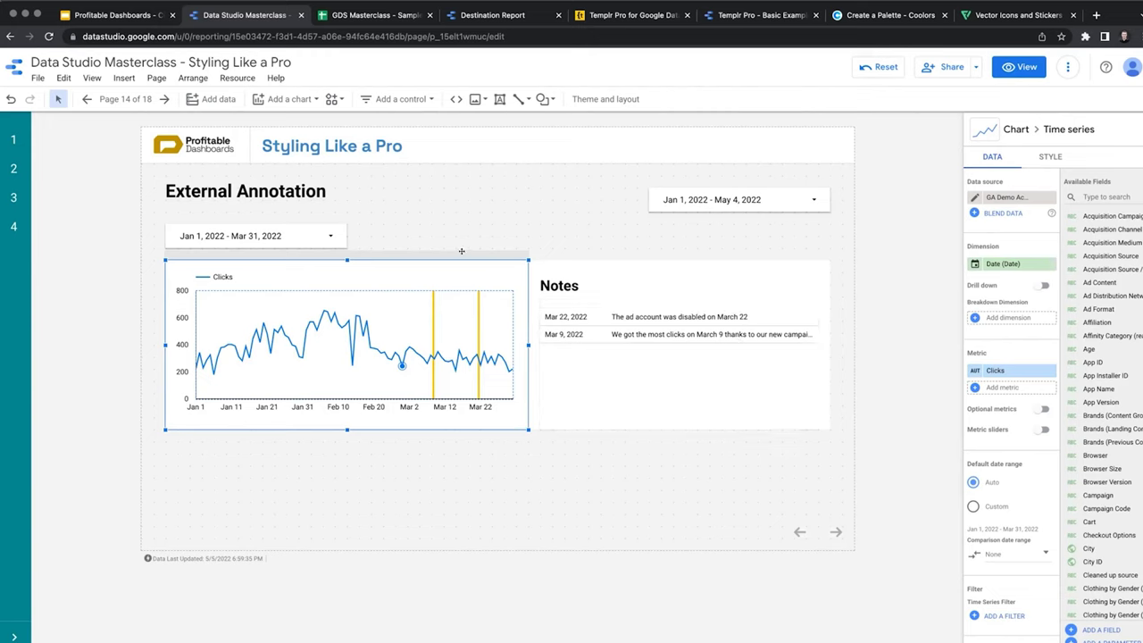
pyautogui.moveTo(461, 251); pyautogui.dragTo(467, 429)
# - Keep the annotation chart's axes hidden and drag the Clicks chart up over it beside Notes
pyautogui.click(496, 358)
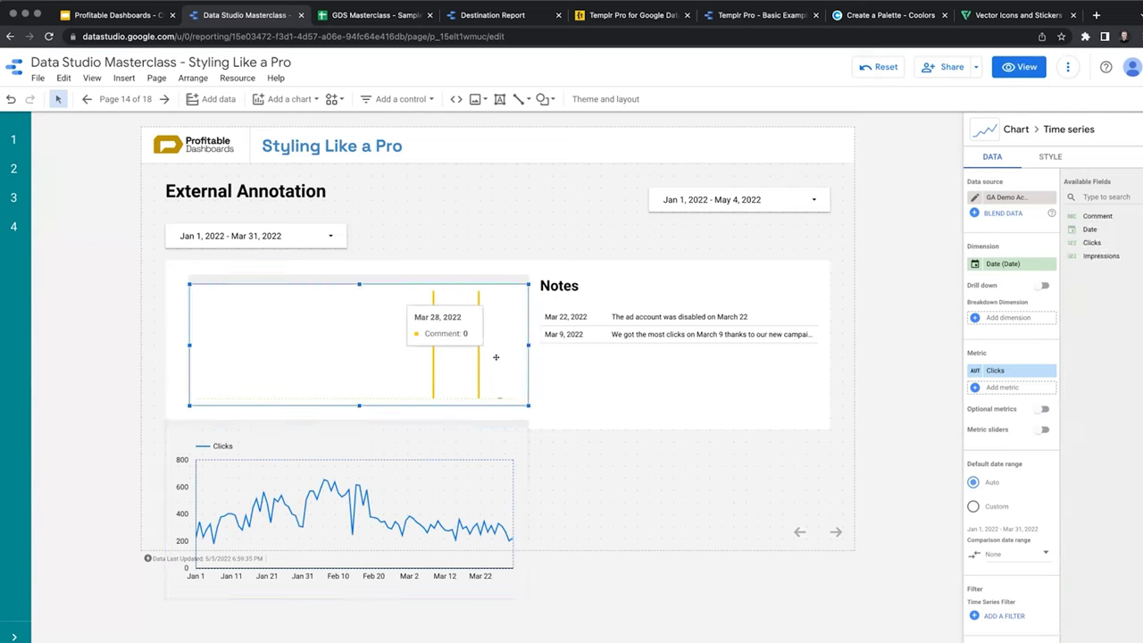
pyautogui.click(1049, 156)
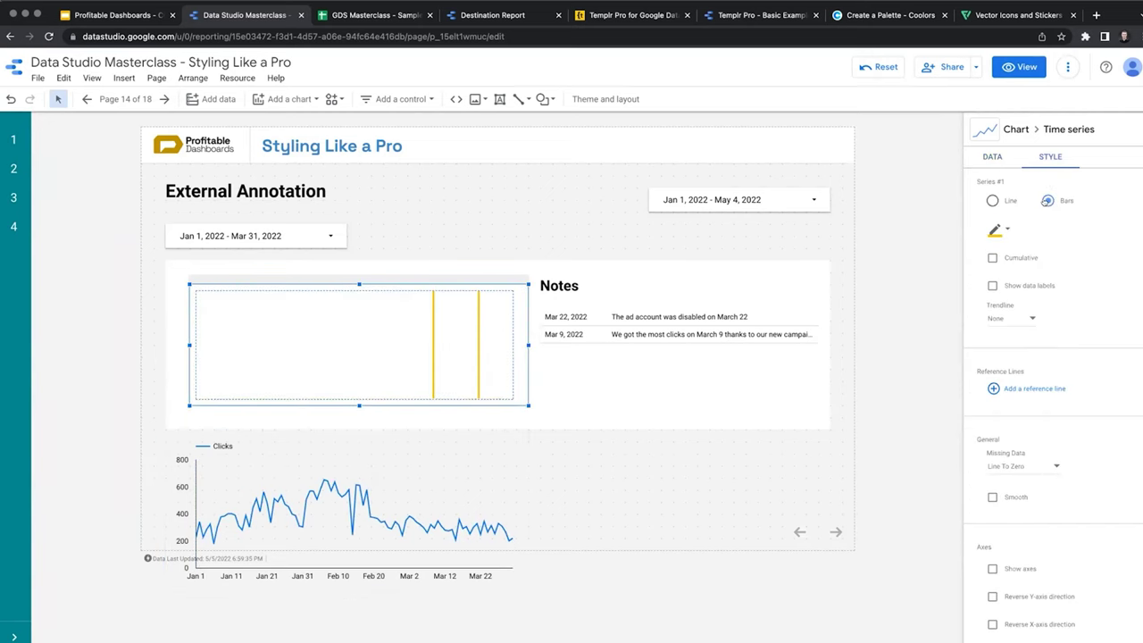
pyautogui.scroll(-1, 1008, 488)
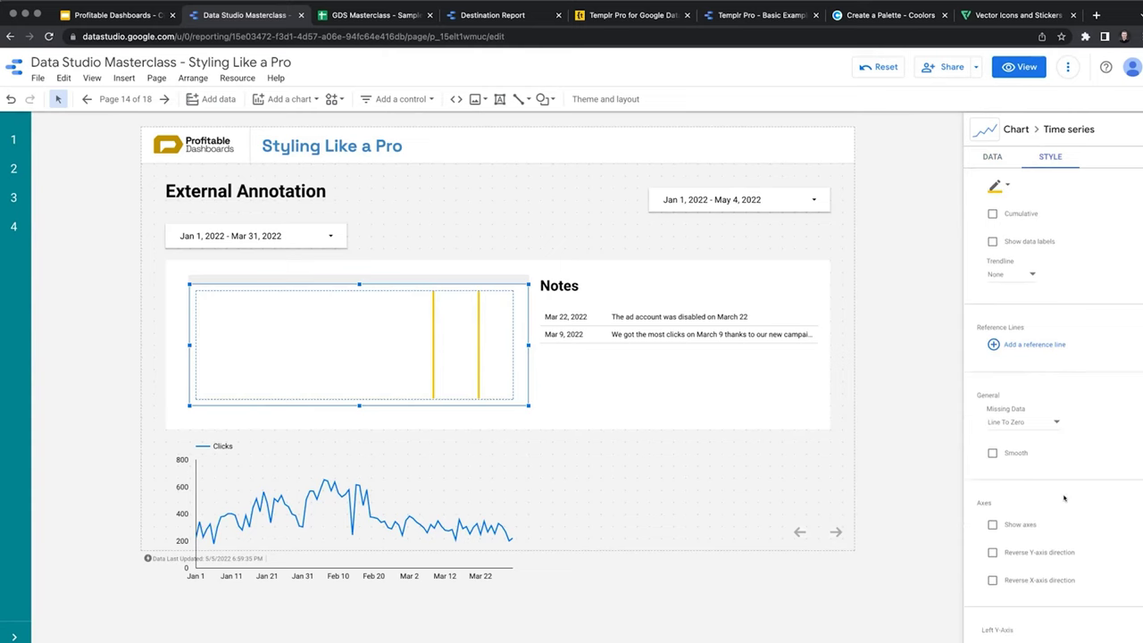
pyautogui.click(991, 511)
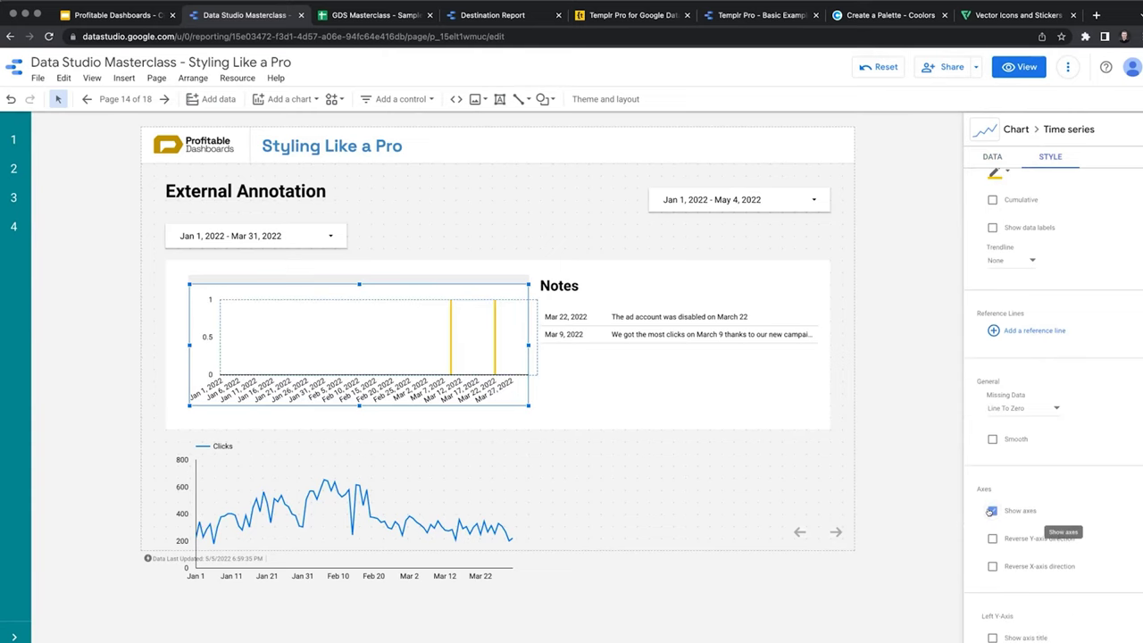
pyautogui.click(991, 511)
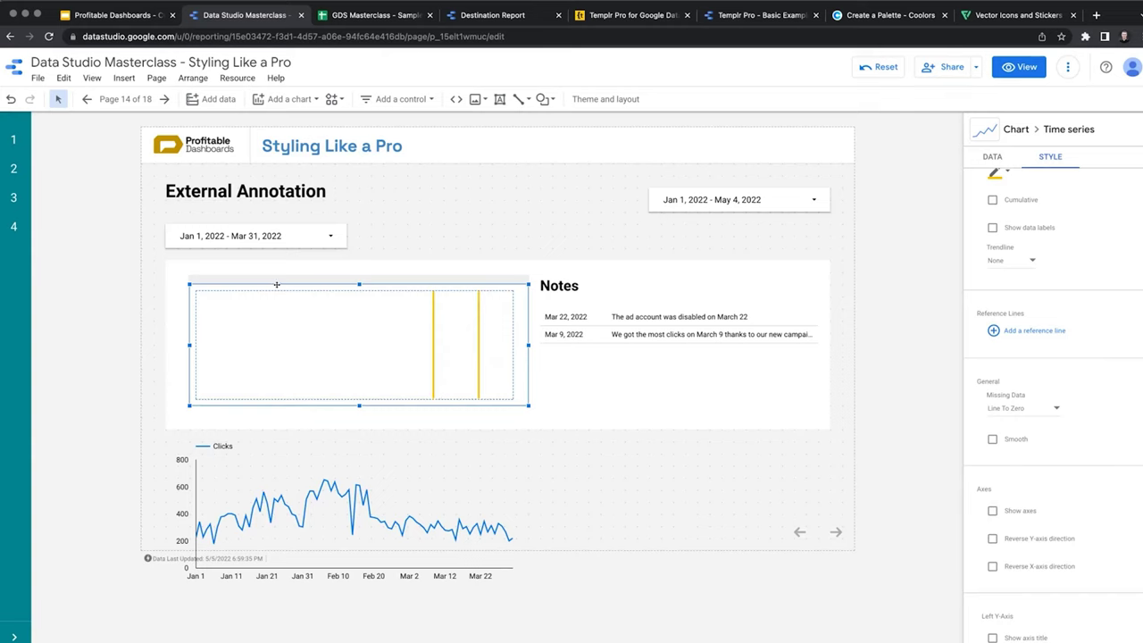
pyautogui.click(379, 444)
pyautogui.moveTo(427, 458); pyautogui.dragTo(427, 295)
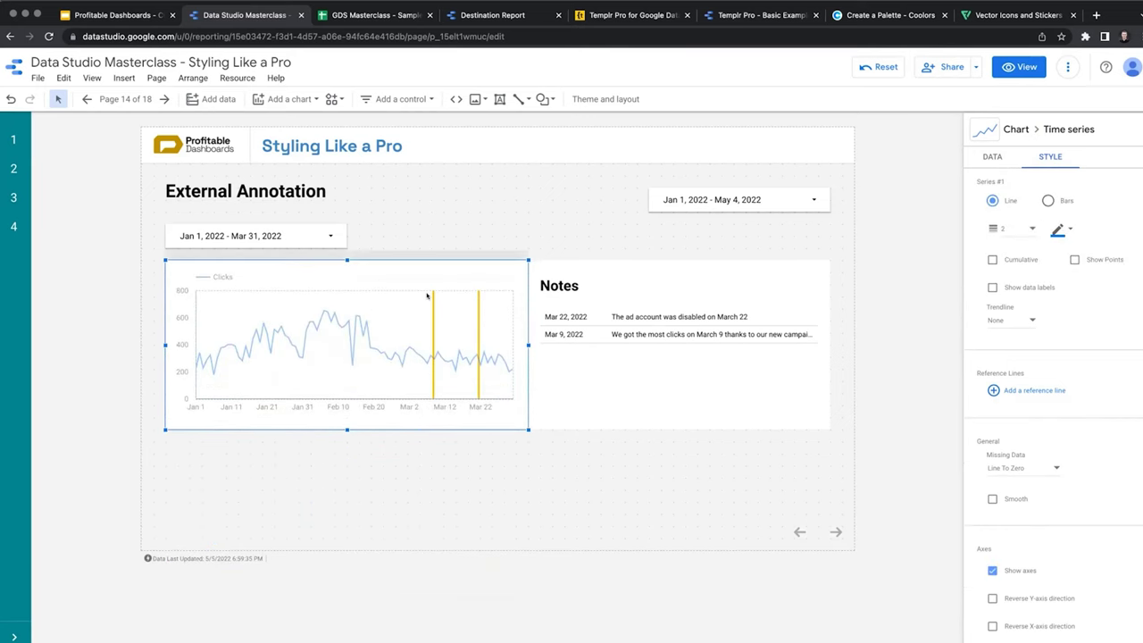
# - Deselect the placed Clicks chart and bring out the left page navigation
pyautogui.click(495, 462)
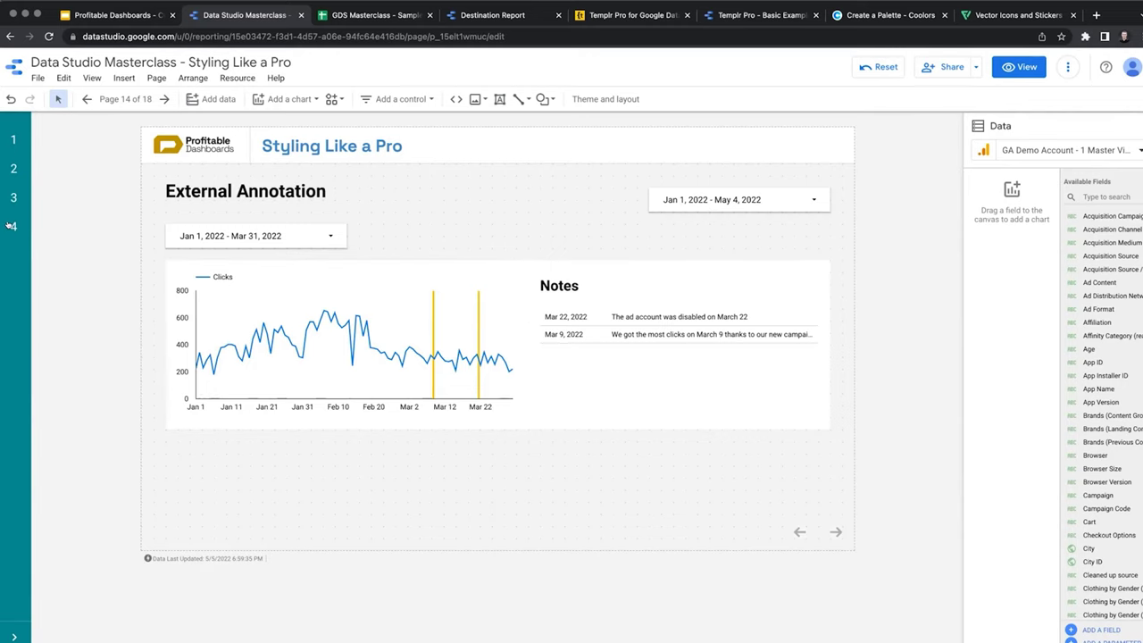
pyautogui.moveTo(12, 227)
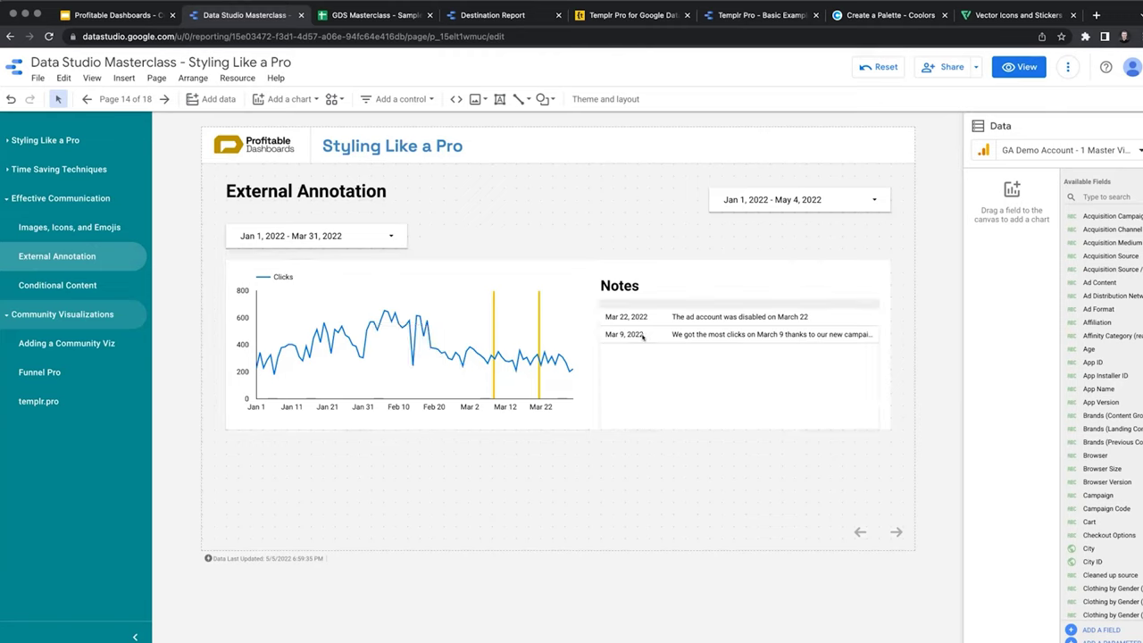
# - Preview the Conditional Content page as a viewer, showing $636,589.00 revenue with a smiley and 'Nice Job!!'
pyautogui.click(114, 287)
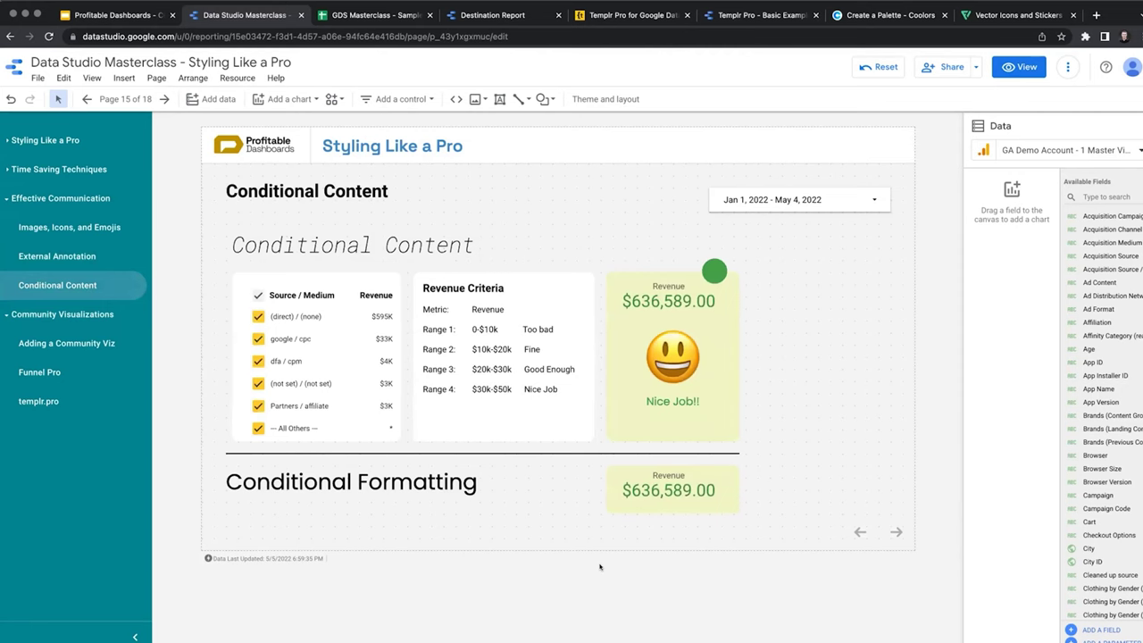
pyautogui.click(1018, 67)
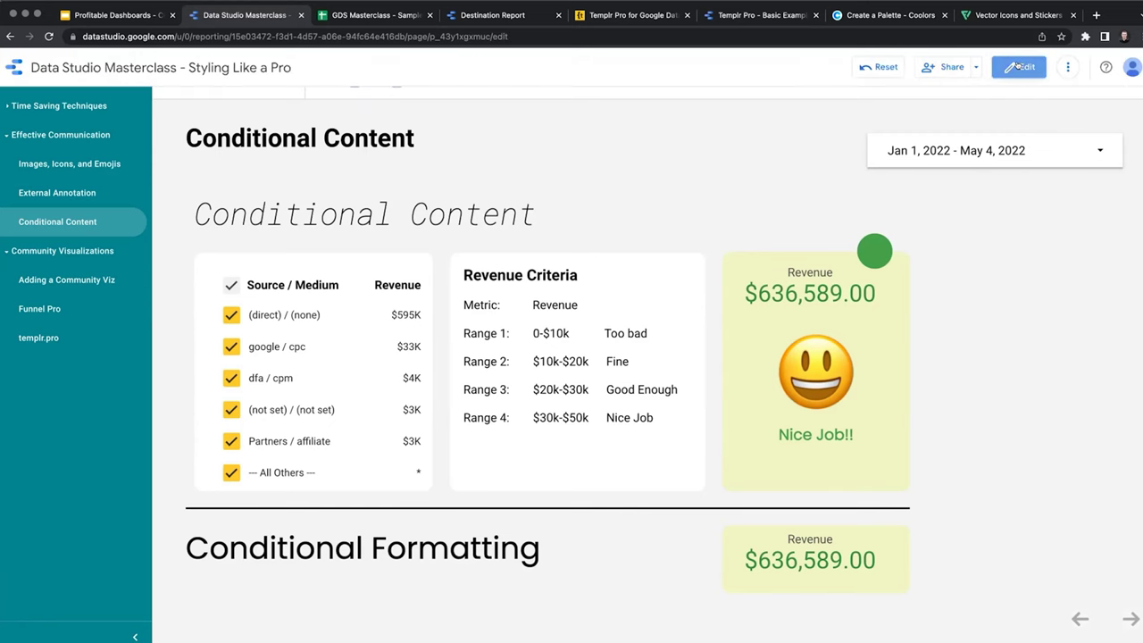
pyautogui.click(1019, 67)
pyautogui.click(661, 303)
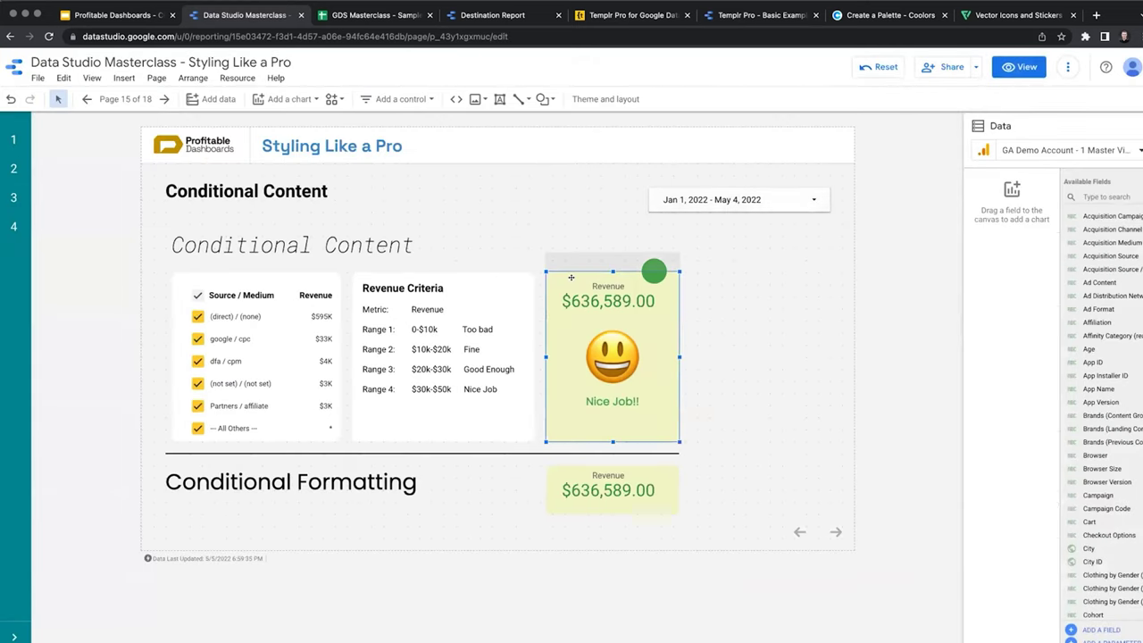
pyautogui.click(734, 247)
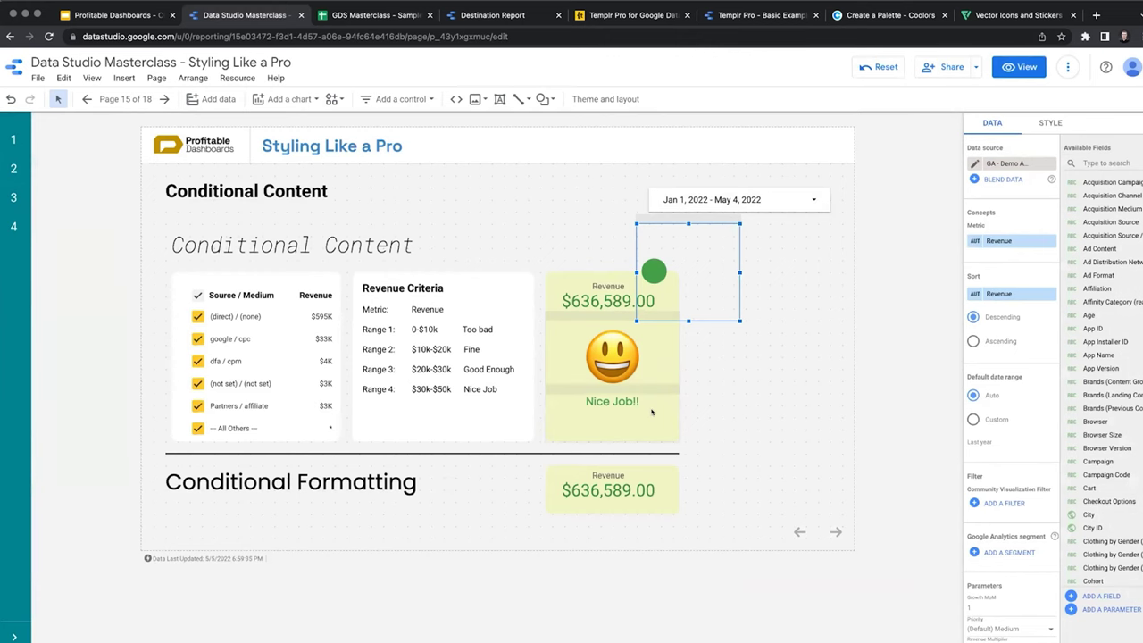
pyautogui.click(1017, 69)
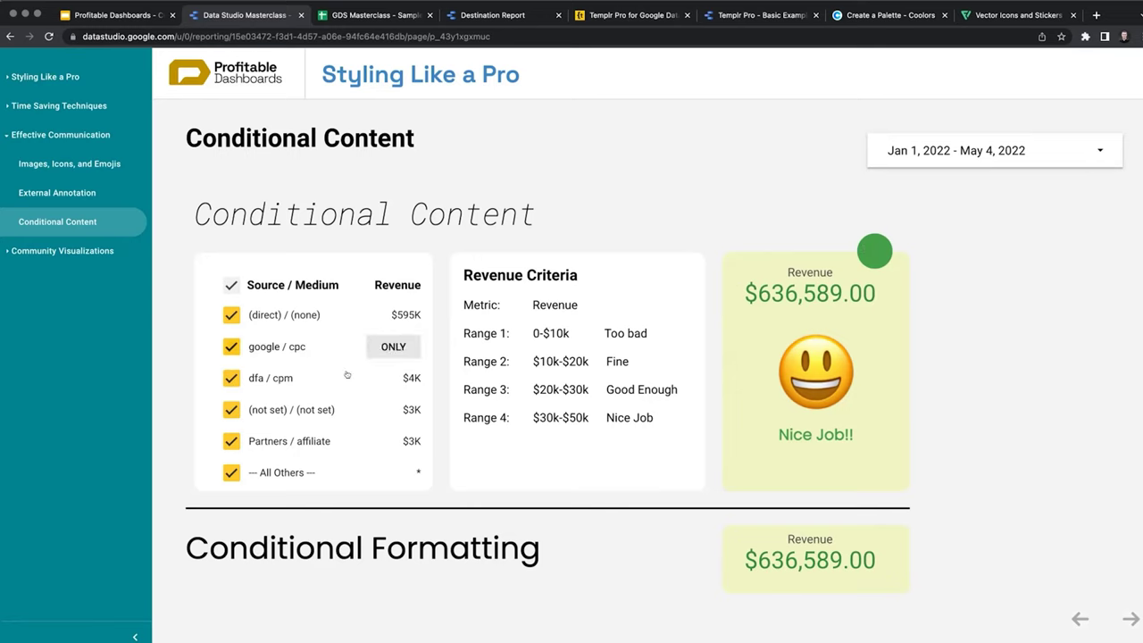
# - Filter Source / Medium to google / cpc, then to dfa / cpm only, showing $4,292.00 with 'Too Bad :('
pyautogui.click(393, 347)
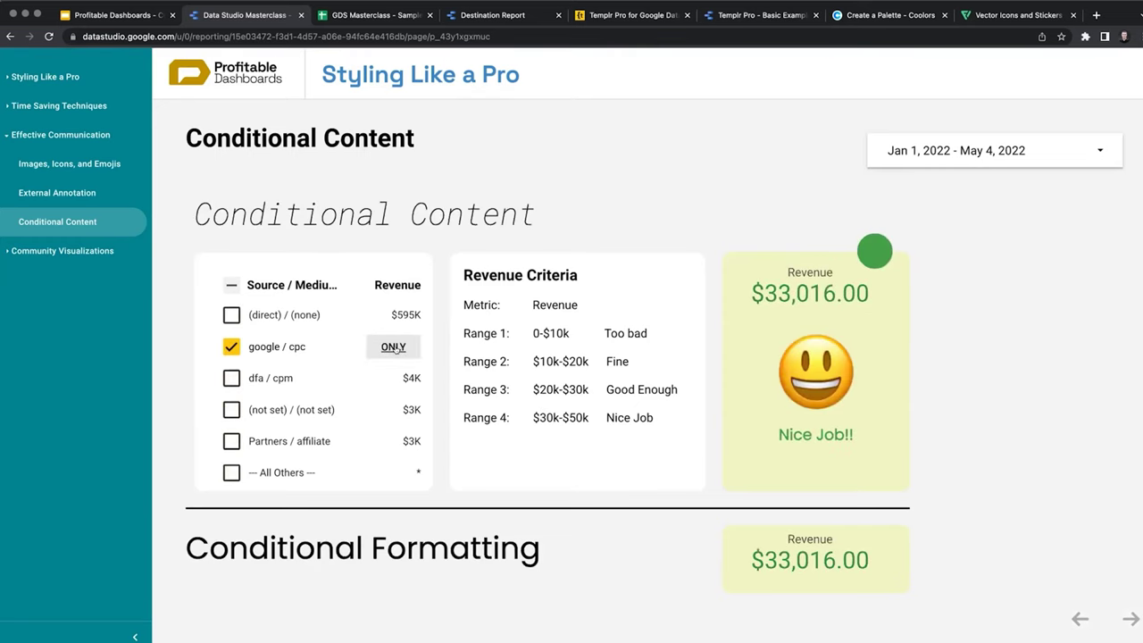
pyautogui.click(394, 378)
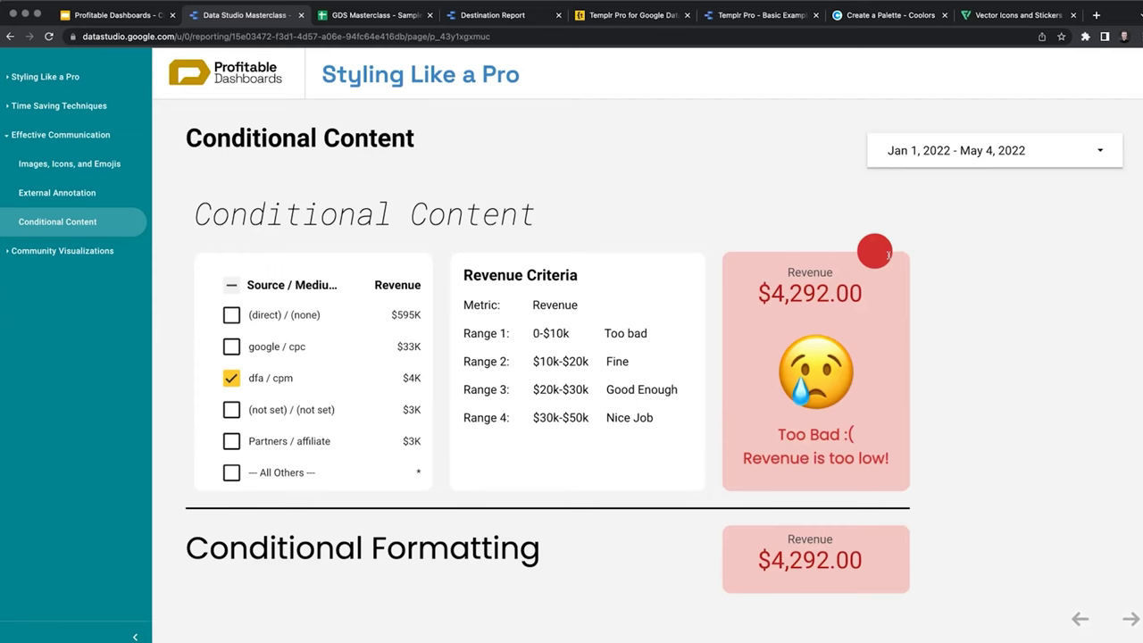
pyautogui.click(1016, 67)
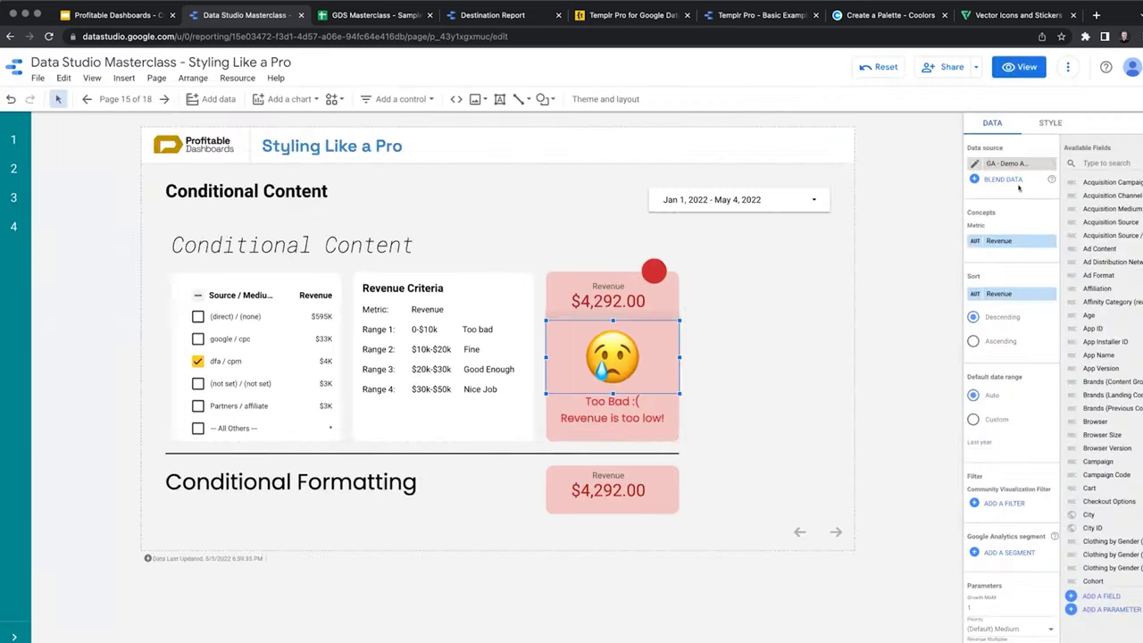
pyautogui.click(1050, 123)
pyautogui.click(1012, 123)
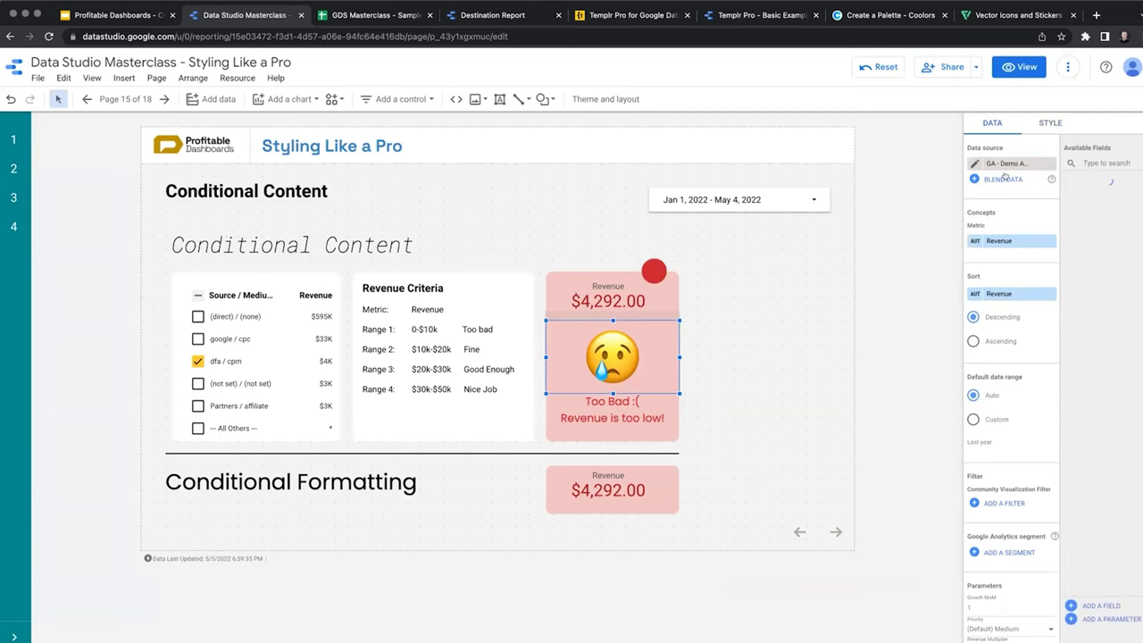
pyautogui.click(1050, 124)
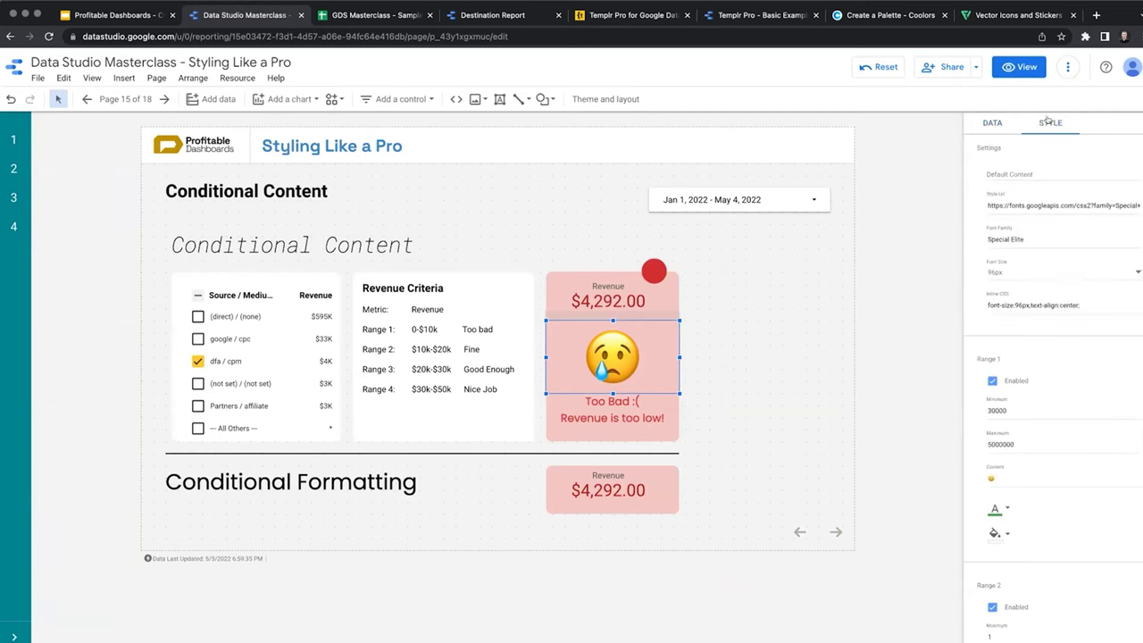
pyautogui.scroll(-5, 989, 290)
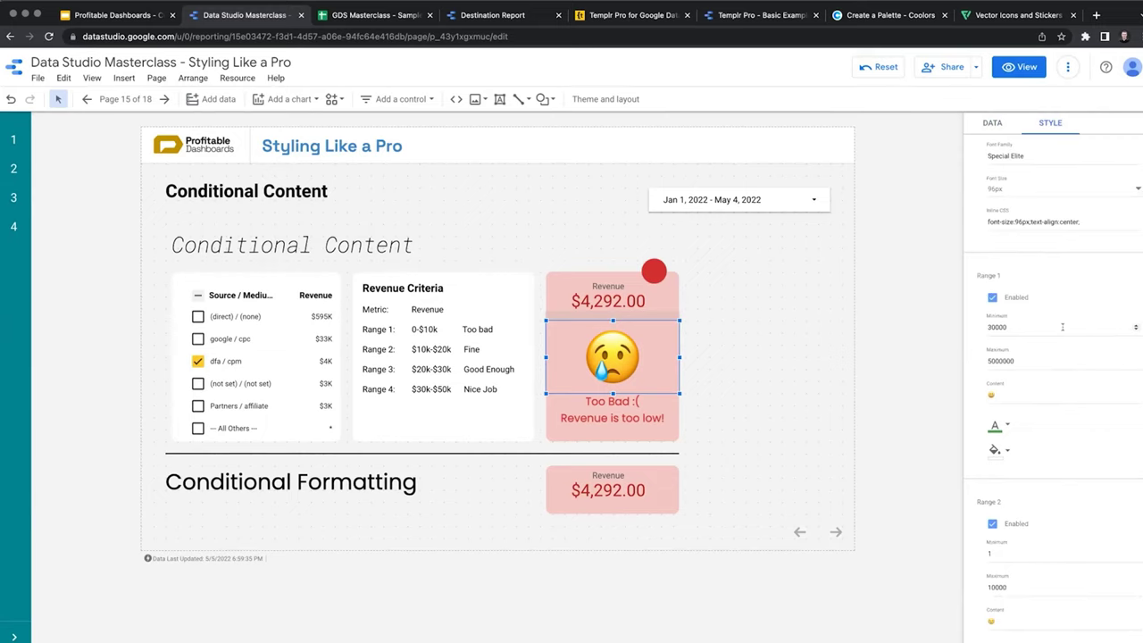
pyautogui.hscroll(1, 982, 328)
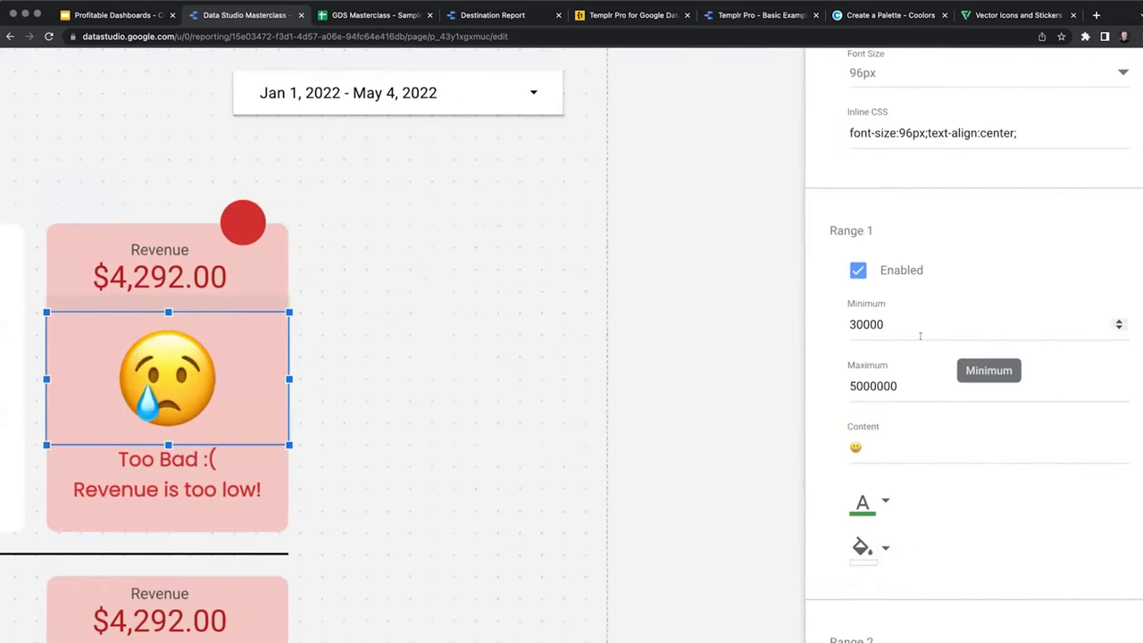
pyautogui.scroll(-2, 900, 385)
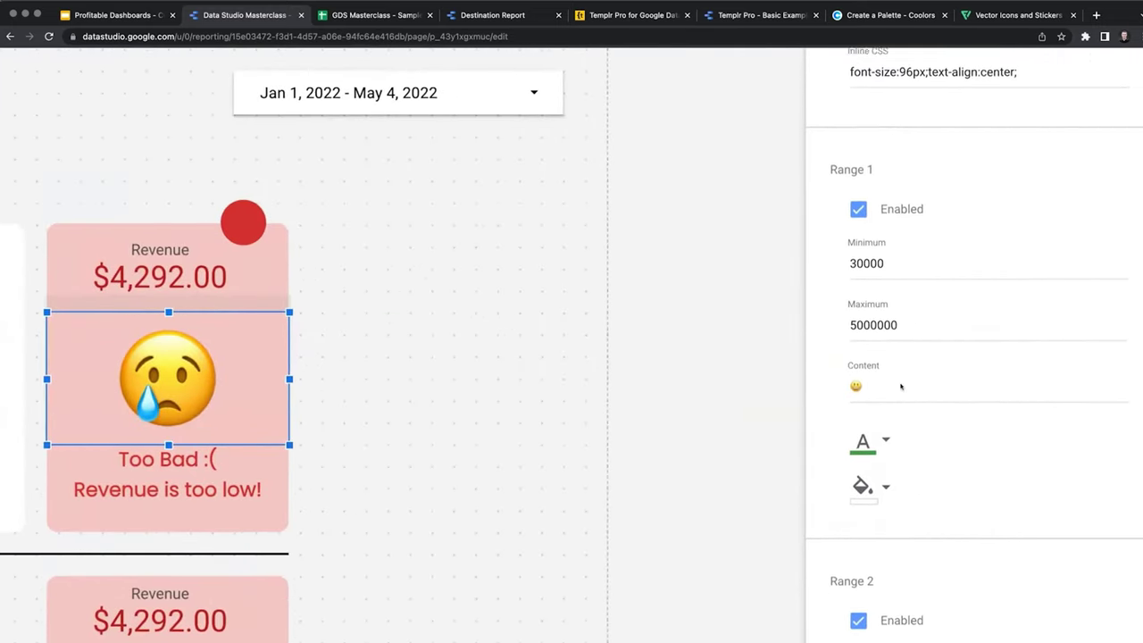
pyautogui.click(288, 505)
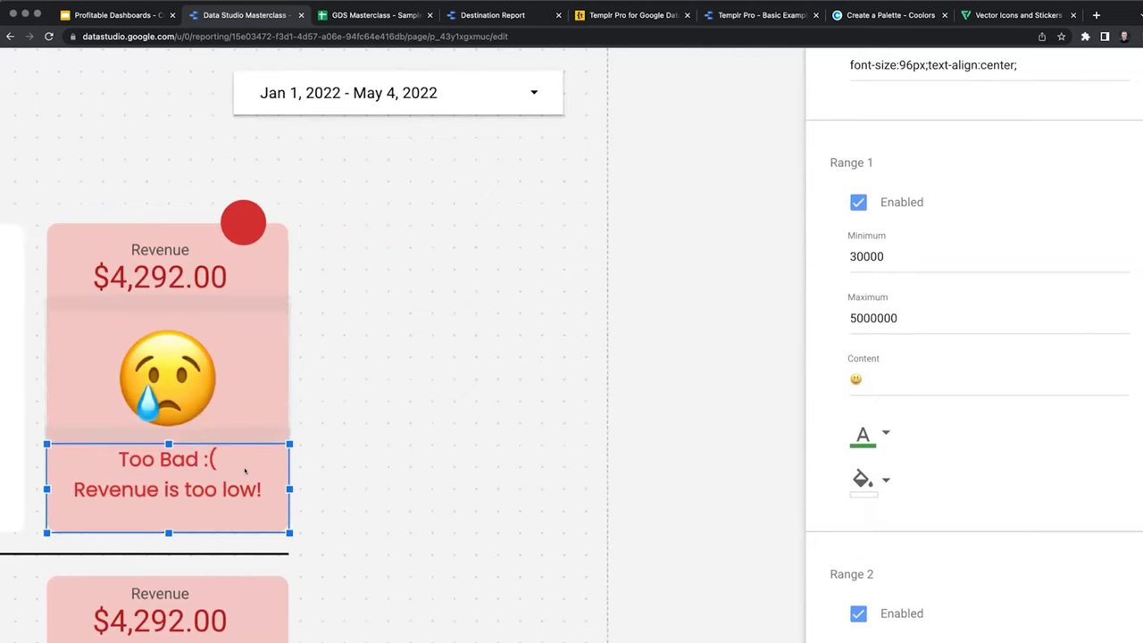
pyautogui.scroll(-3, 922, 340)
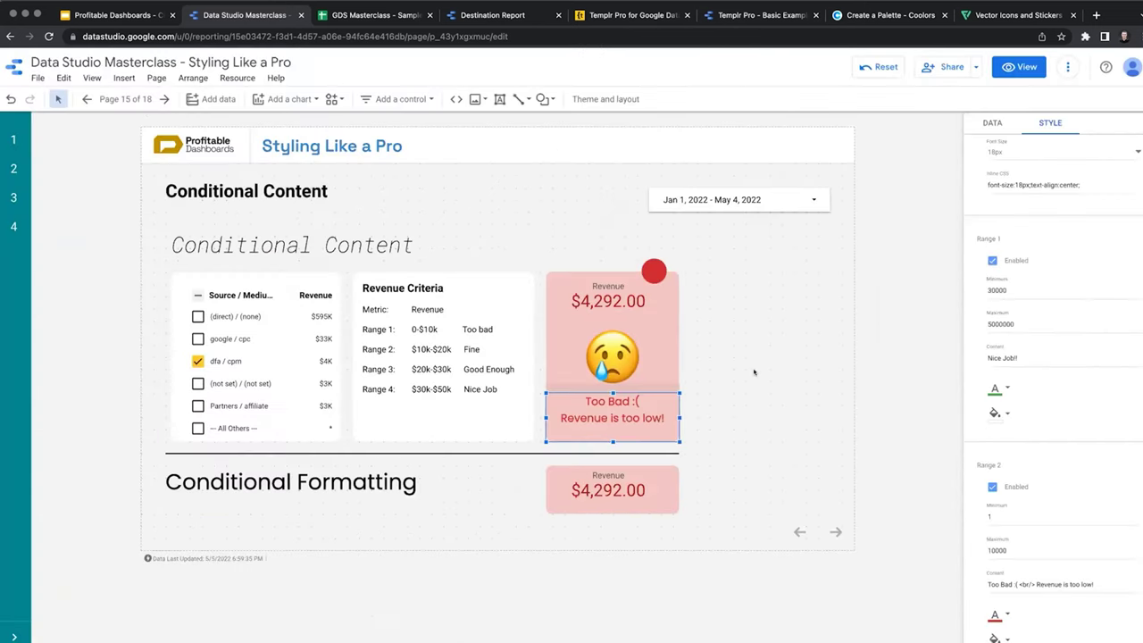
pyautogui.scroll(-2, 1069, 378)
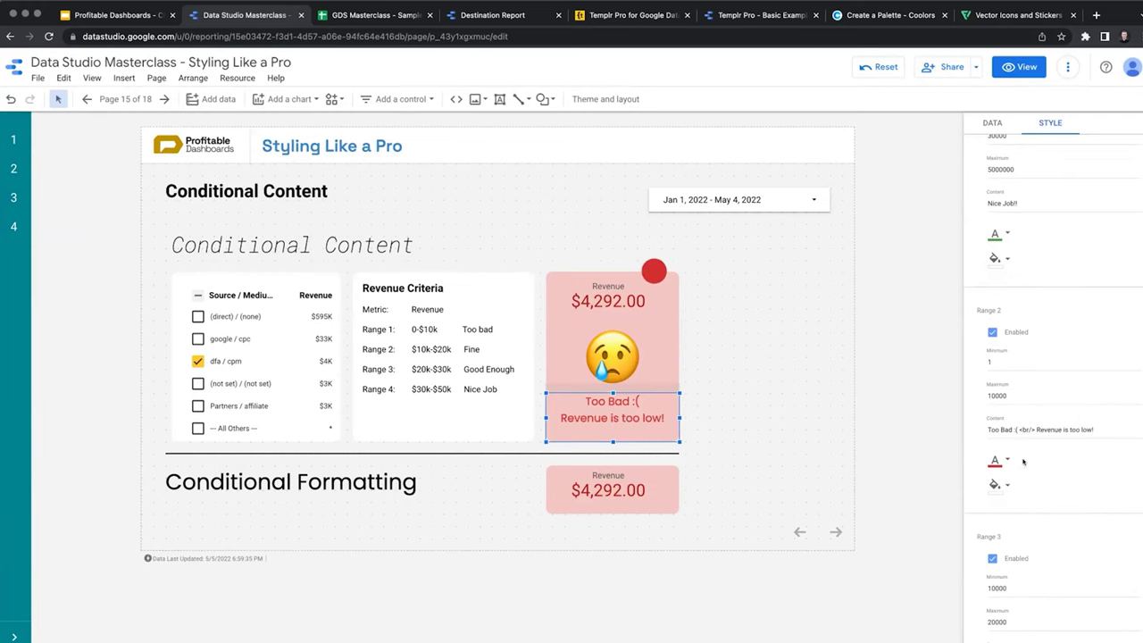
pyautogui.scroll(-2, 1023, 461)
pyautogui.press('Escape')
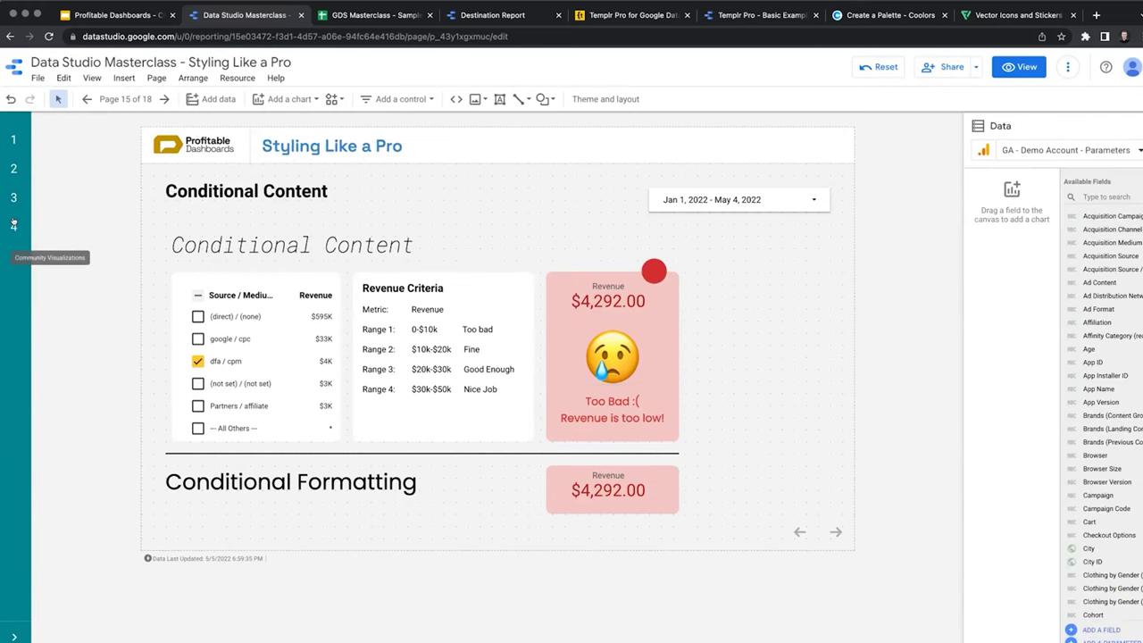
pyautogui.click(1019, 67)
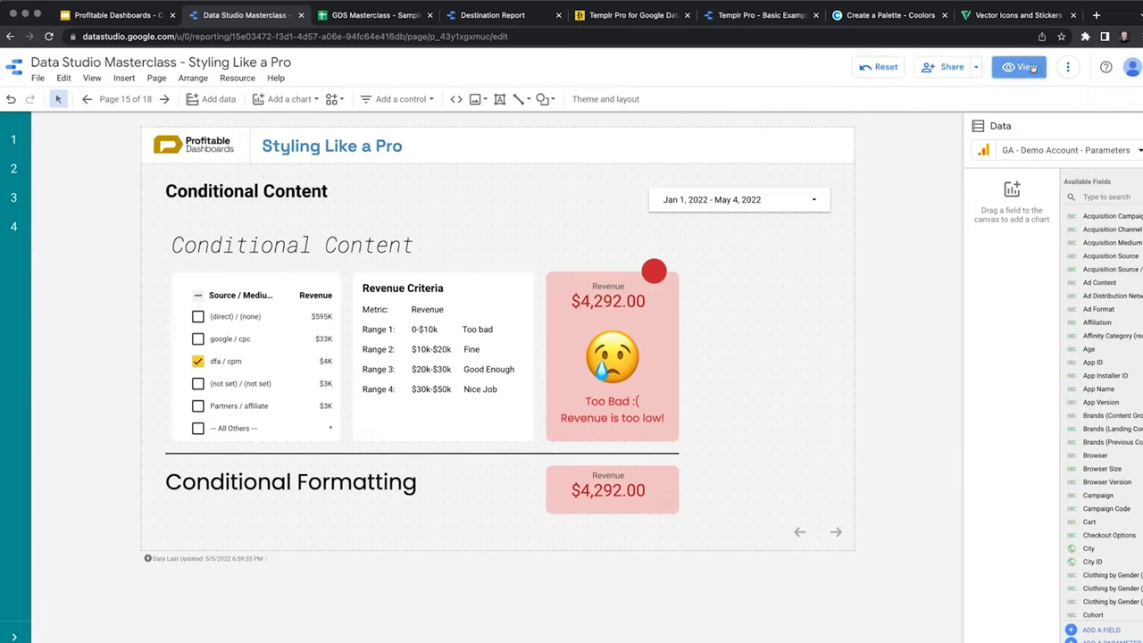